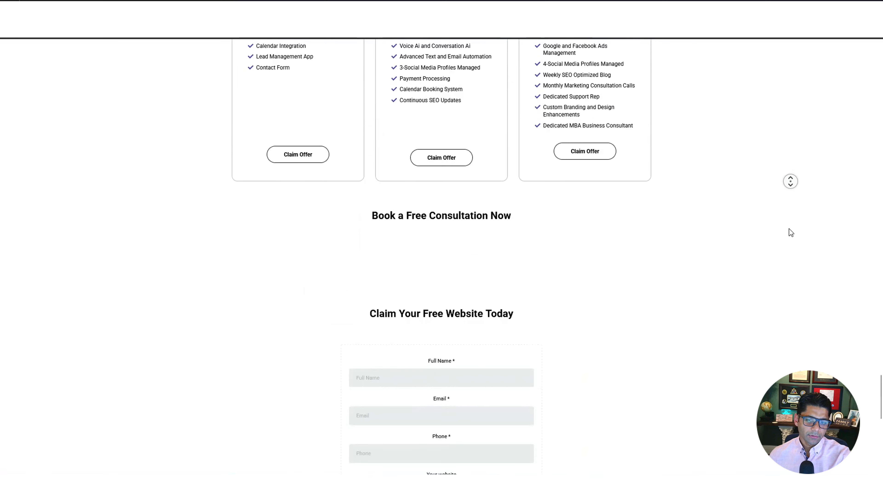
Auto-scroll down the Sonic Solutions homepage to the Claim Your Free Website form
middle_click(789, 229)
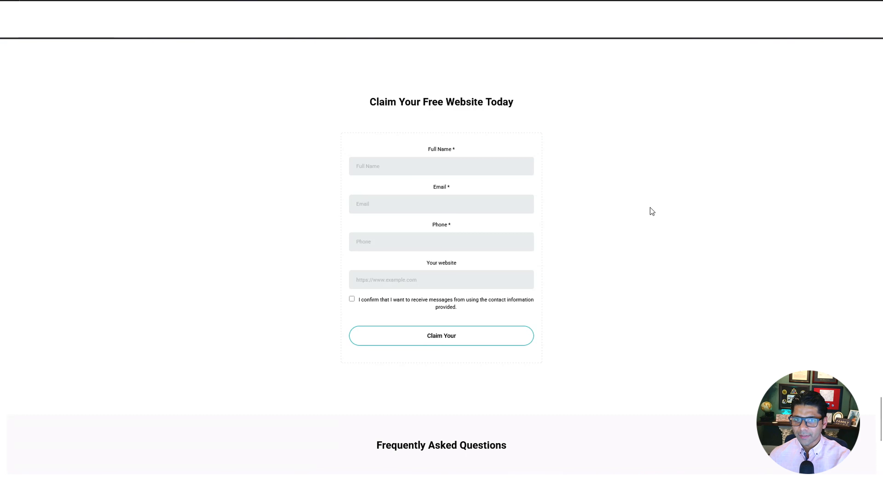
type("Sonic")
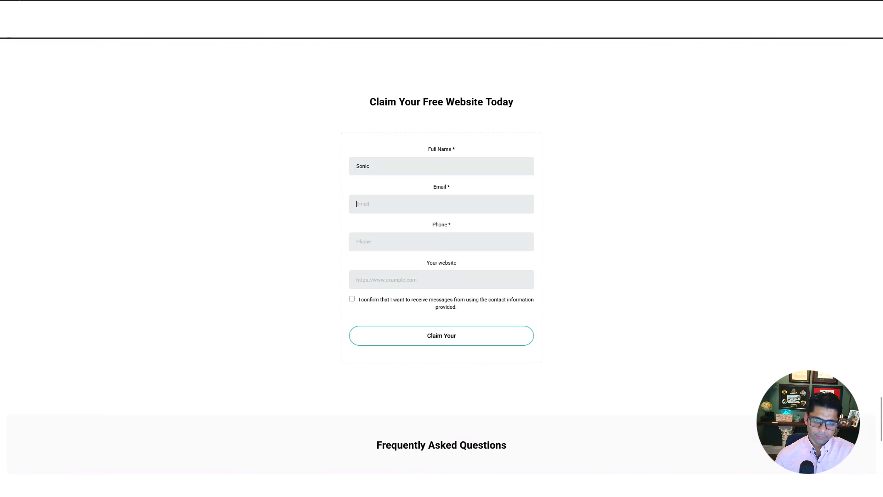
type("Smith")
key("Tab")
type("941")
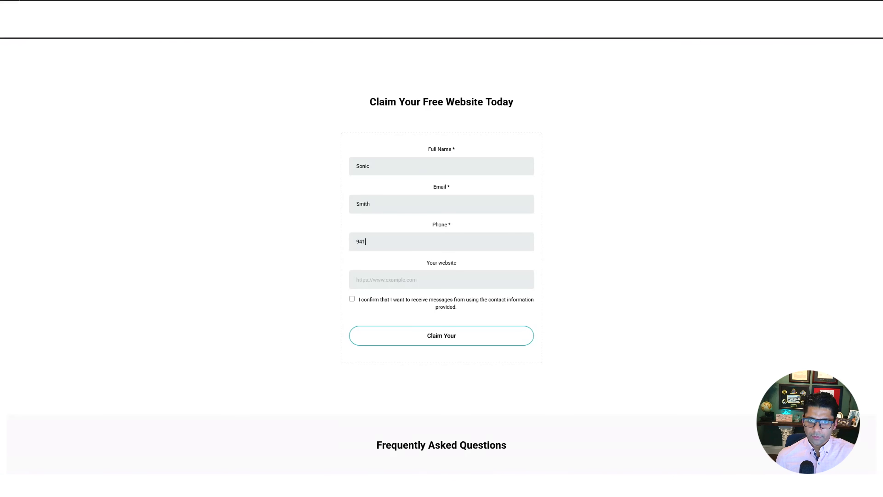
type(" 123456784")
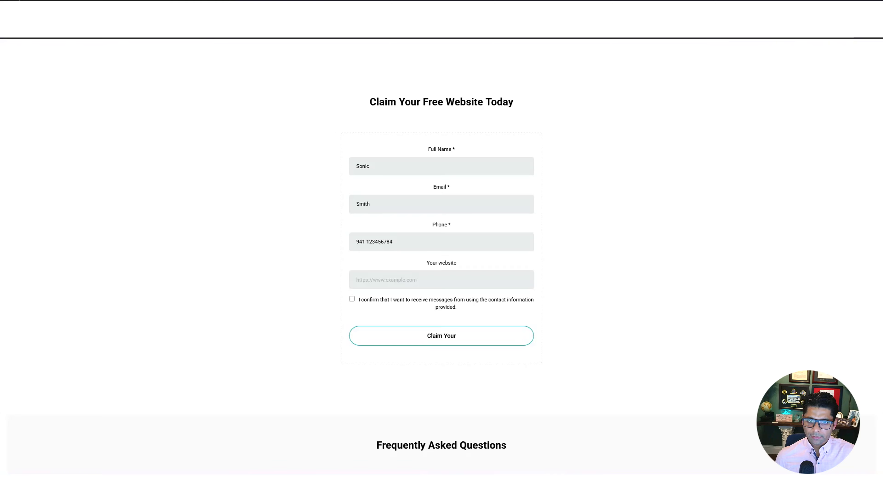
key("Tab")
type("www.google.com")
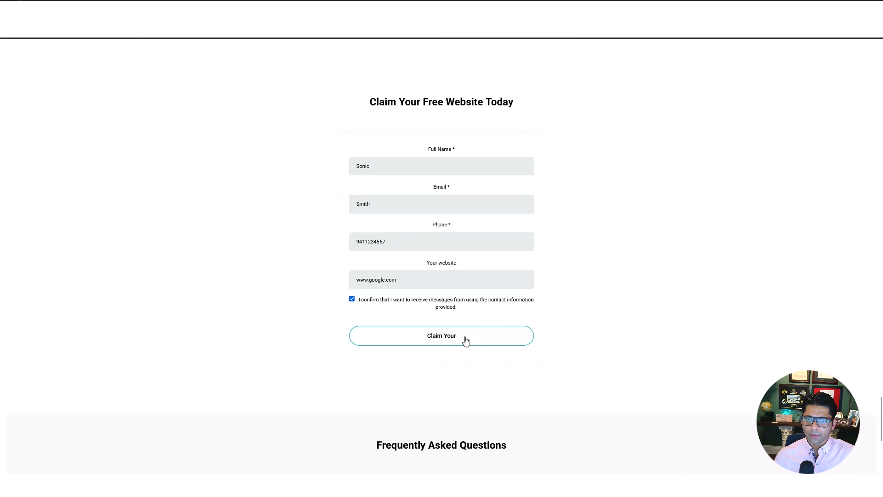
left_click(464, 340)
scroll(485, 337, "down", 4)
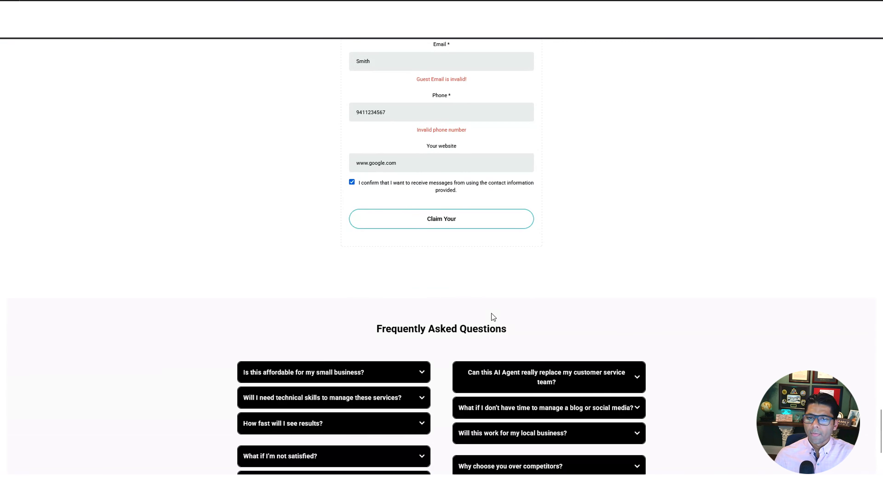
Return to the top of the site and switch over to the Gmail inbox
scroll(492, 314, "up", 2)
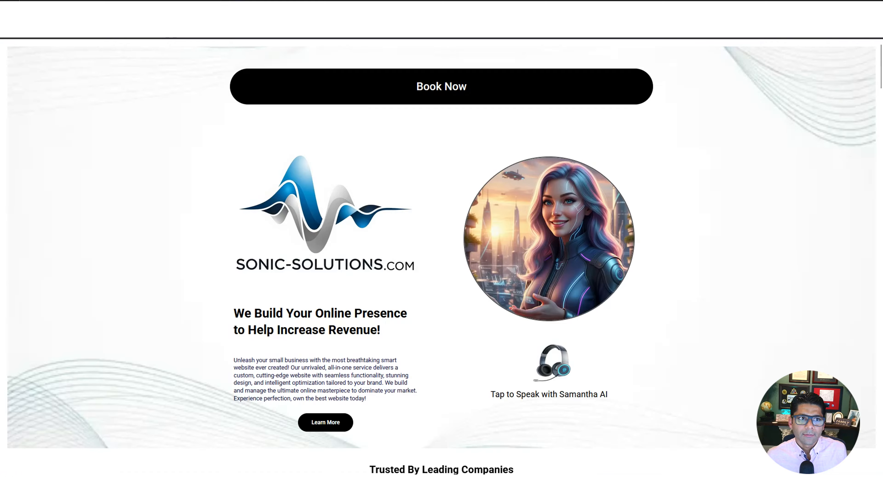
left_click(157, 10)
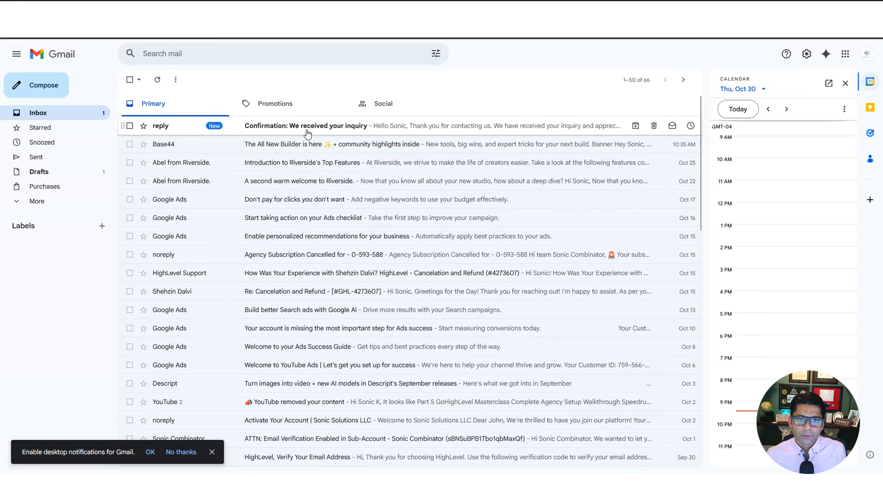
Read the 'Confirmation: We received your inquiry' email, then go back to GoHighLevel
left_click(307, 134)
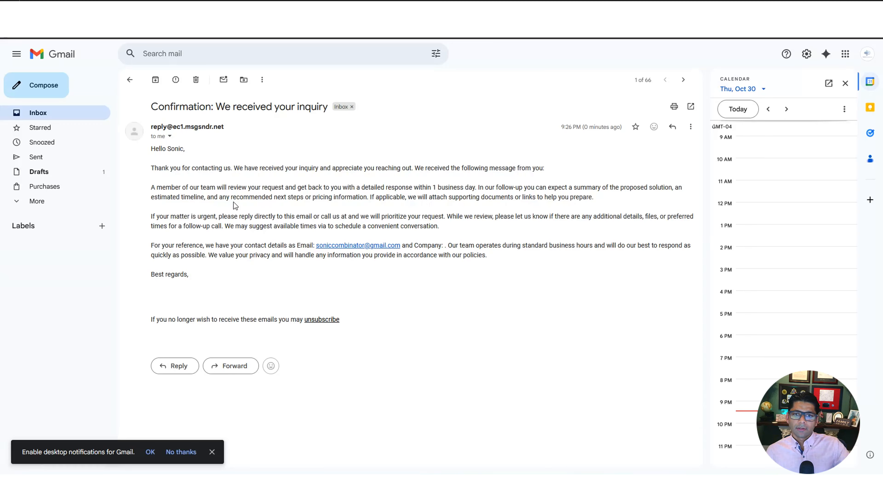
double_click(169, 149)
left_click(210, 235)
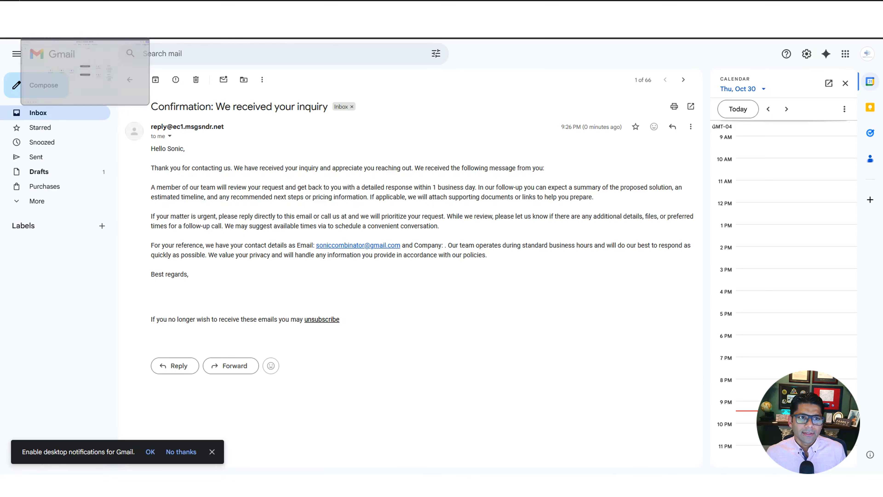
left_click(59, 11)
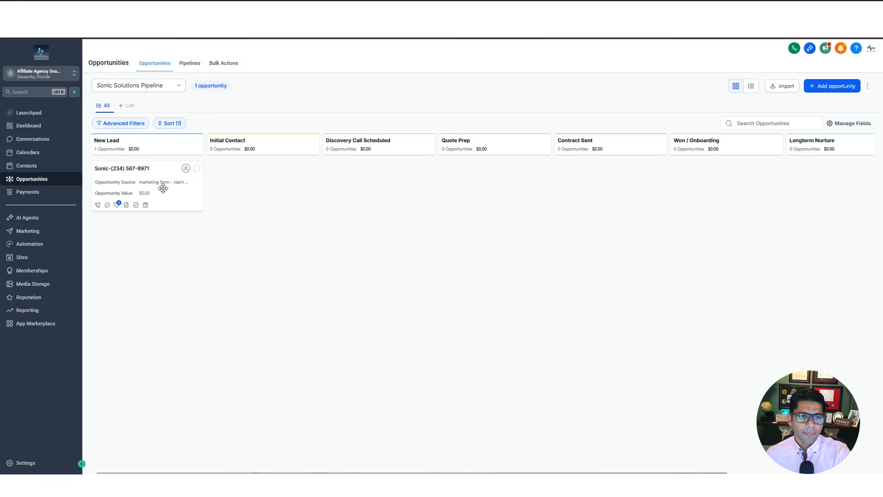
Drag the form lead's opportunity card back into New Lead and dismiss the Add opportunity form
left_click_drag(164, 188, 153, 205)
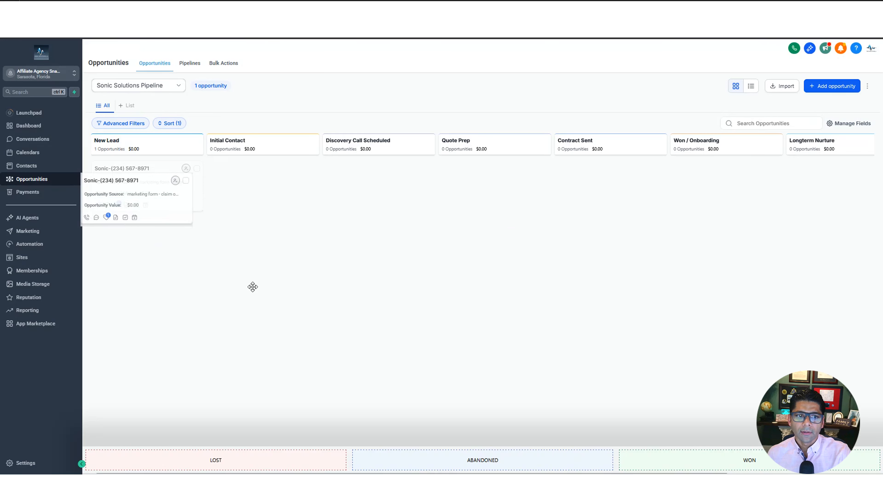
left_click(833, 86)
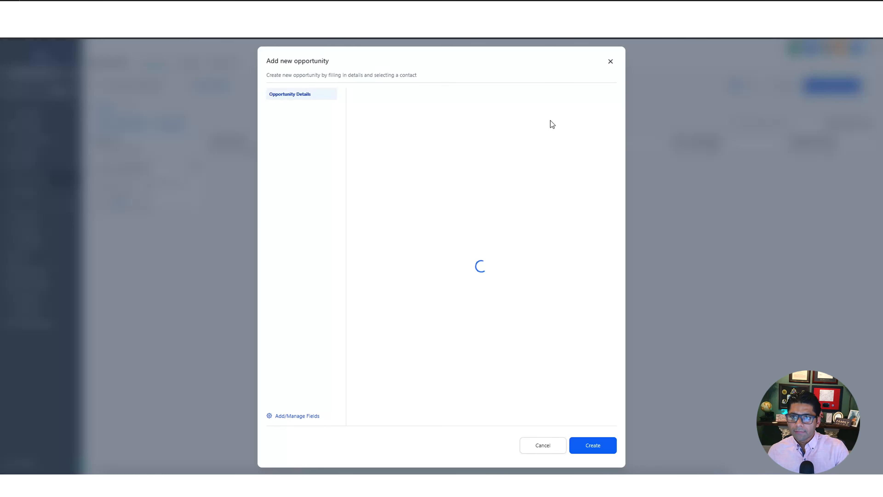
left_click(611, 62)
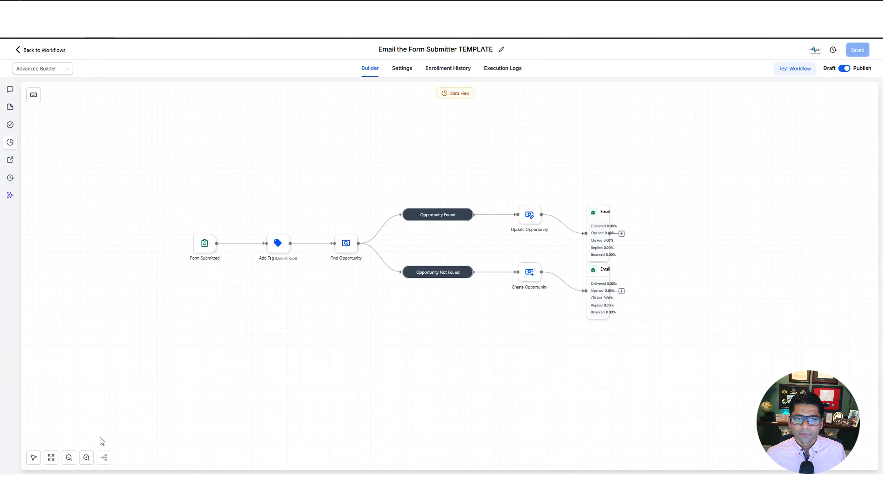
Enlarge the TEMPLATE workflow diagram to review its branches, then open the sub-account switcher
left_click(87, 457)
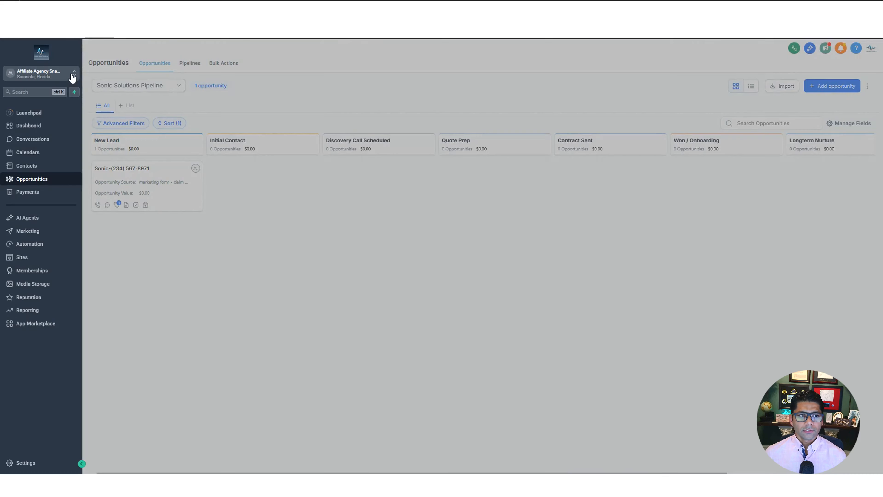
left_click(68, 80)
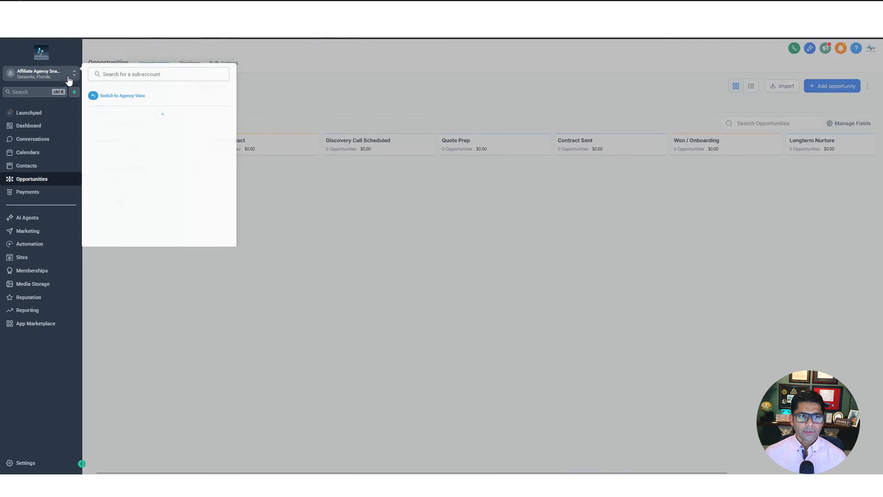
left_click(125, 99)
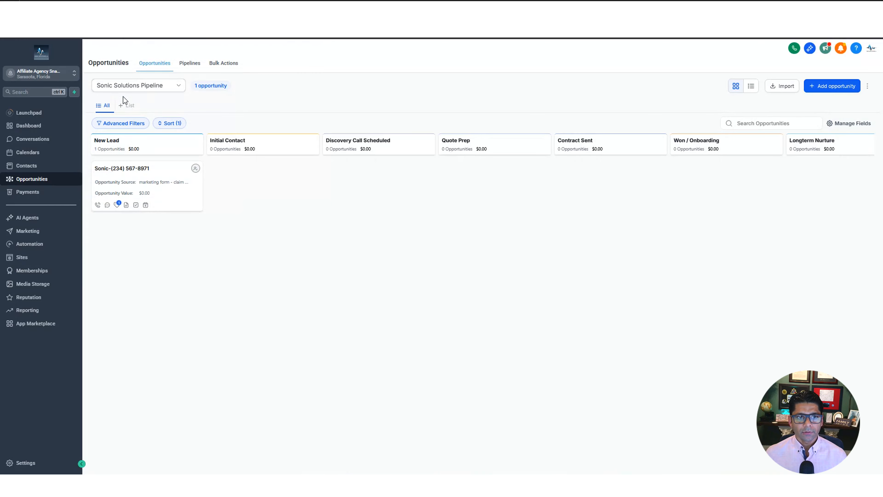
left_click(28, 463)
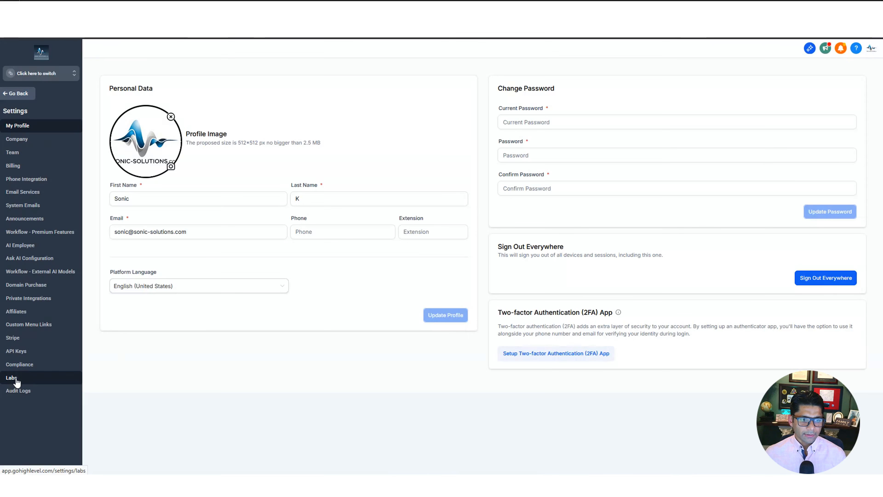
left_click(16, 380)
scroll(472, 334, "down", 10)
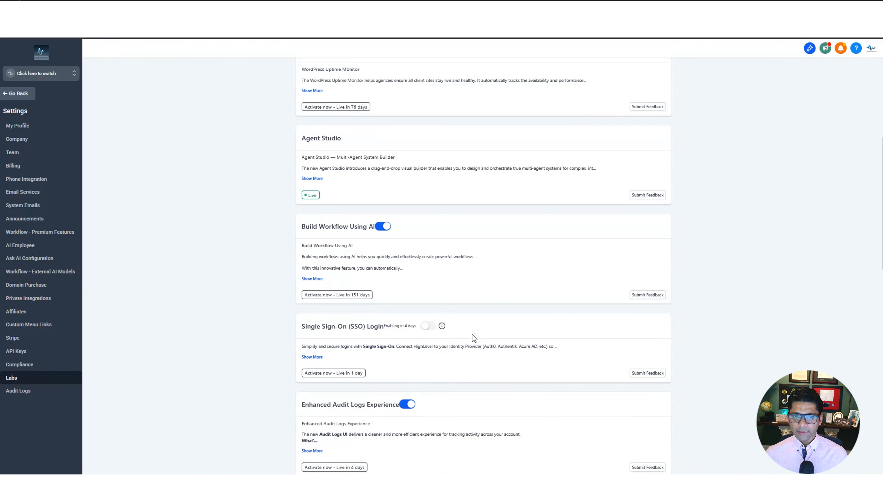
scroll(472, 334, "down", 2)
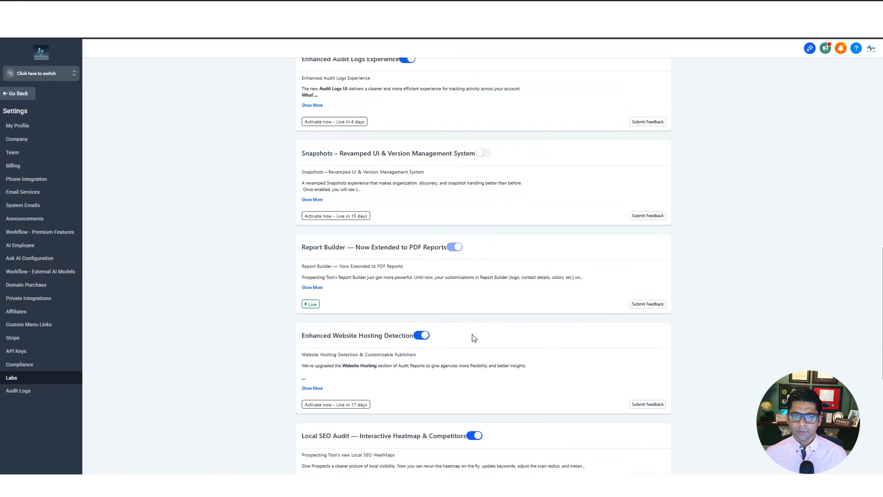
scroll(472, 334, "down", 4)
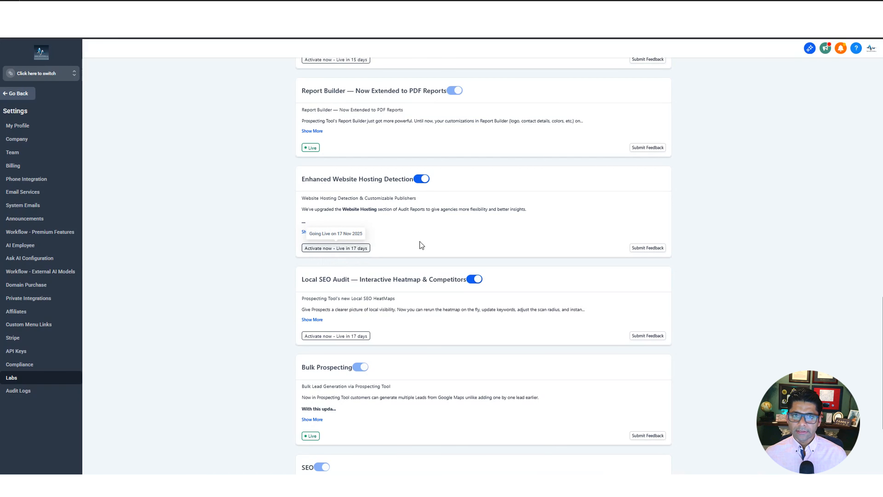
scroll(420, 235, "up", 6)
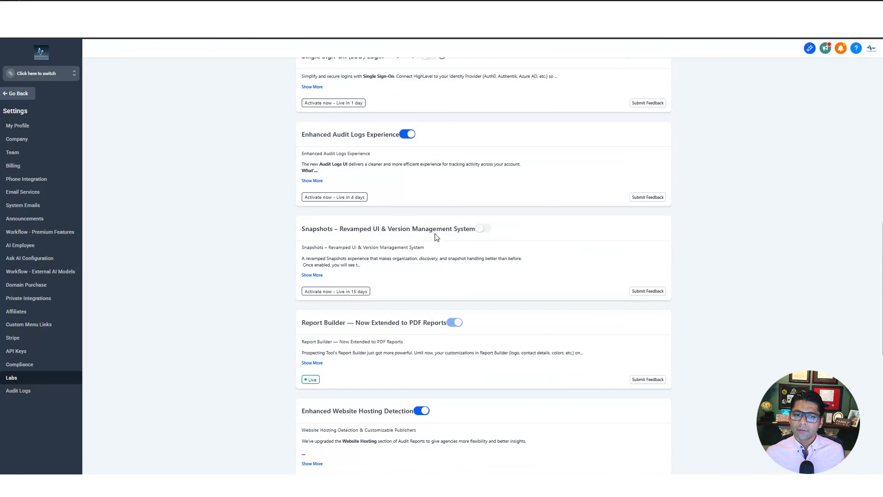
scroll(435, 232, "up", 12)
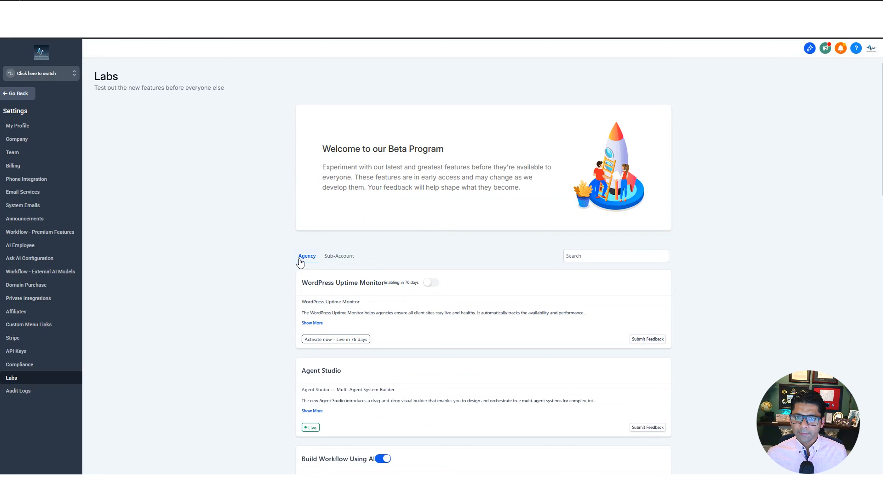
left_click(339, 256)
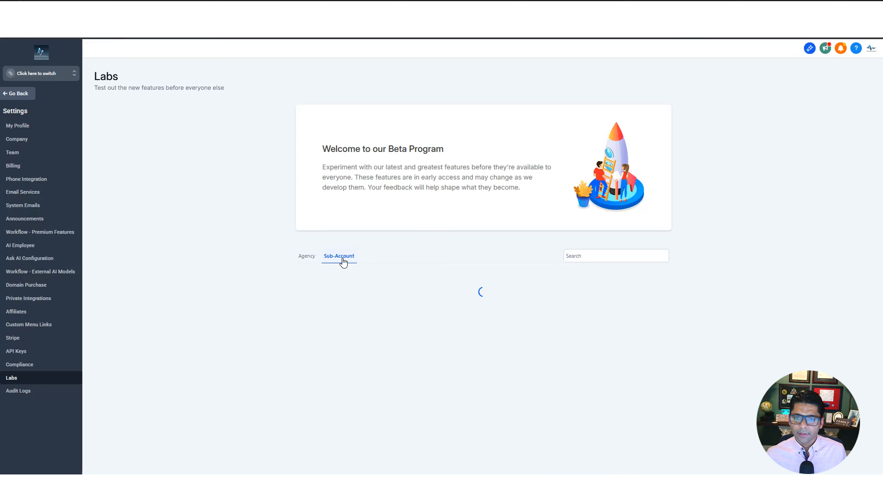
Filter Labs sub-account features by 'work' and check which sub-accounts have the Advanced Builder enabled
left_click(616, 256)
type("work")
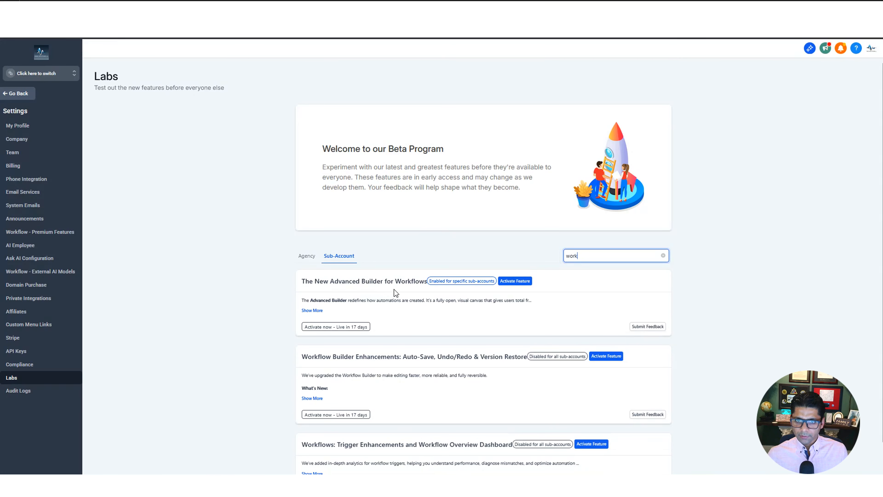
left_click(528, 285)
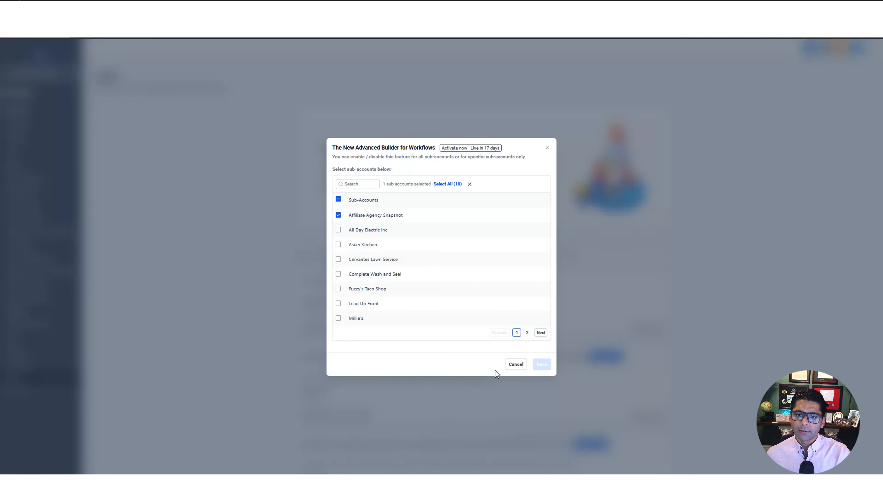
left_click(513, 365)
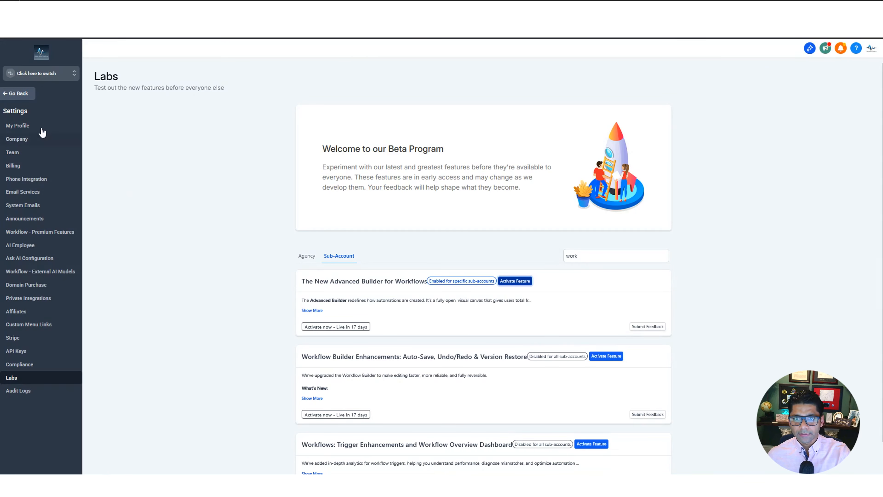
left_click(70, 79)
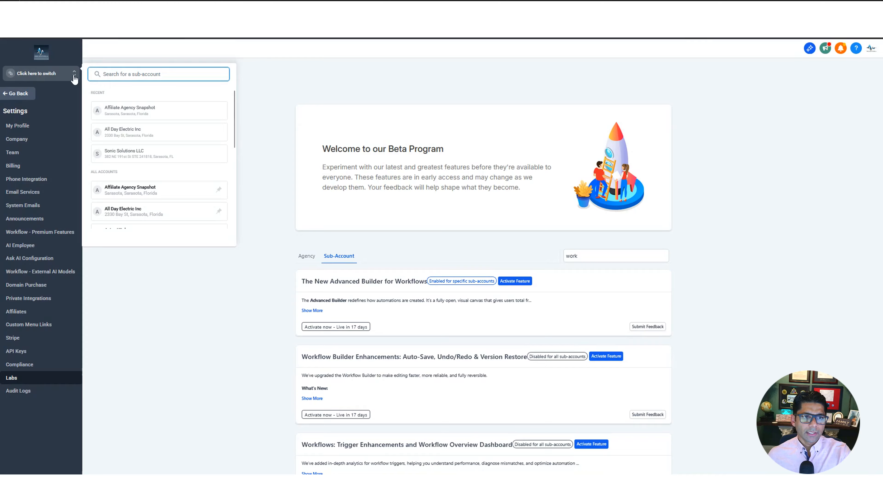
Switch to the Affiliate Agency Snapshot sub-account and create a workflow from scratch in Automation
left_click(146, 115)
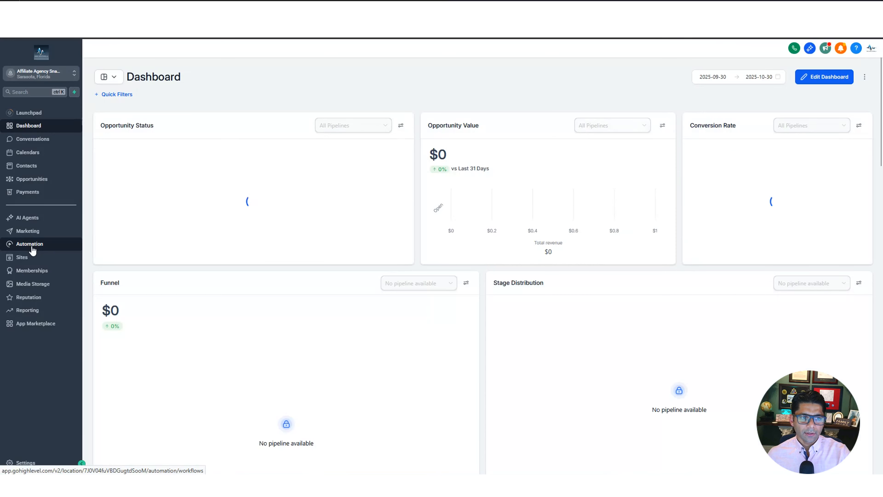
left_click(32, 249)
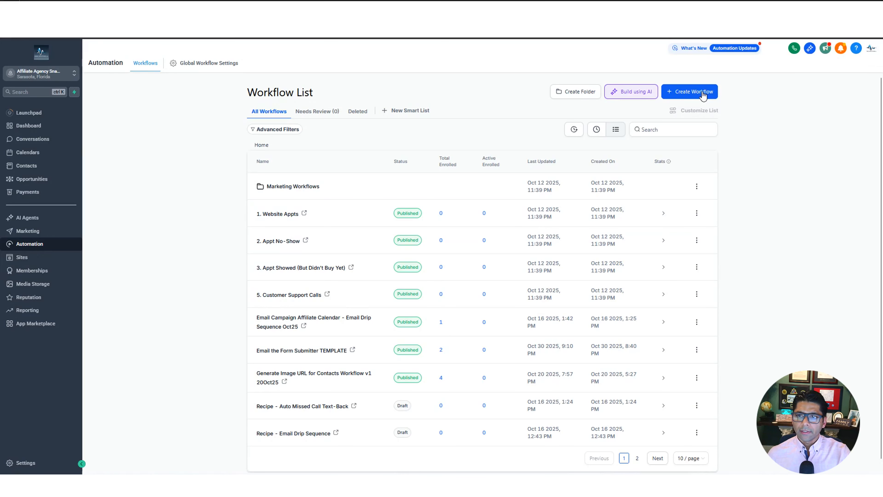
left_click(703, 95)
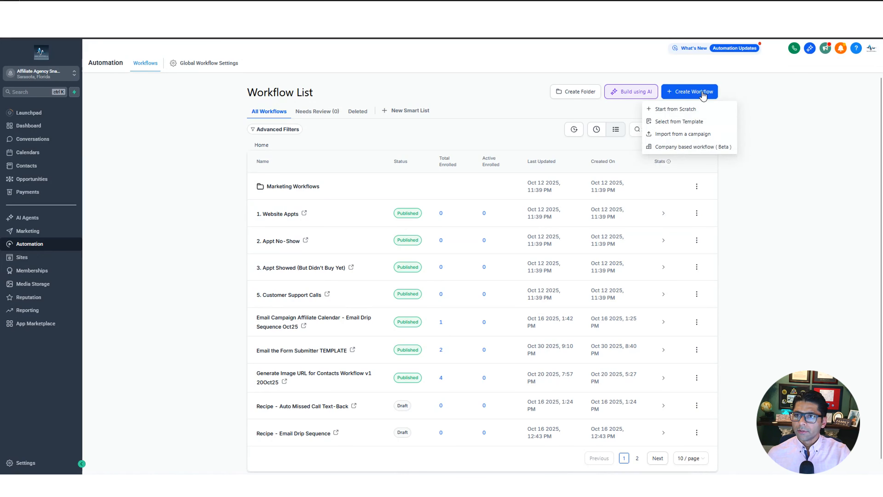
left_click(688, 110)
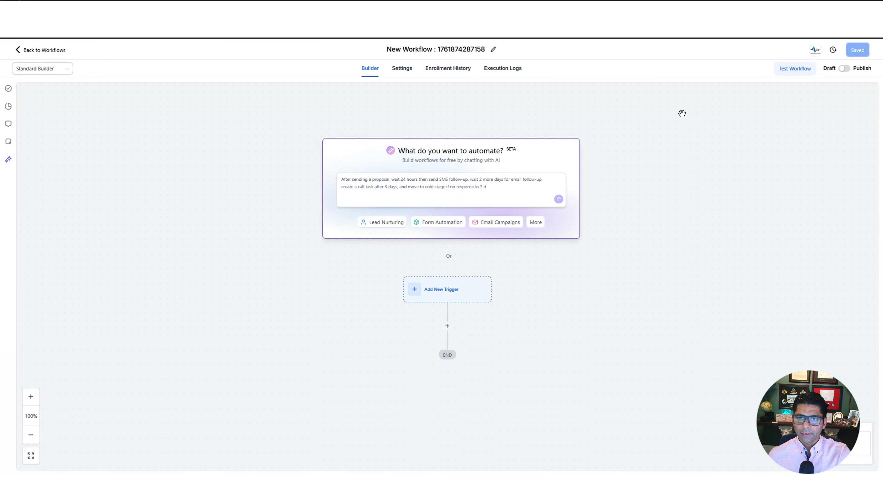
Focus the AI prompt box, pan the new workflow's canvas, and bring up the builder-mode dropdown
left_click(439, 184)
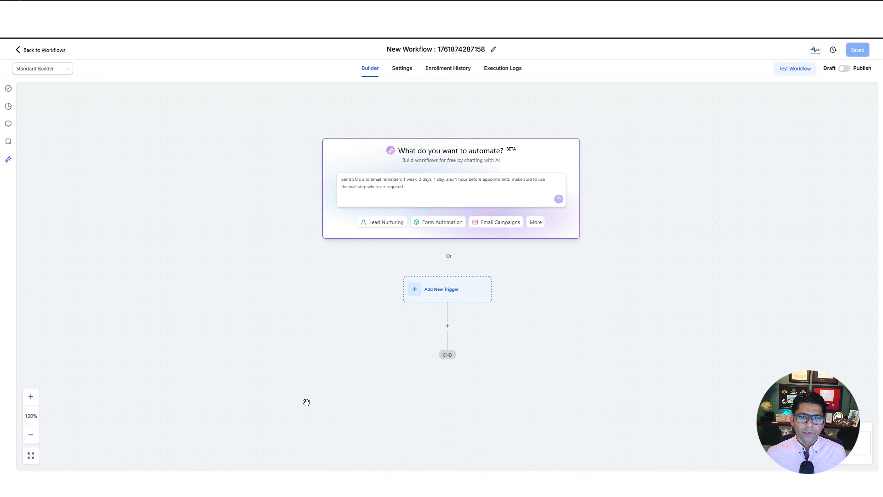
left_click_drag(291, 361, 241, 248)
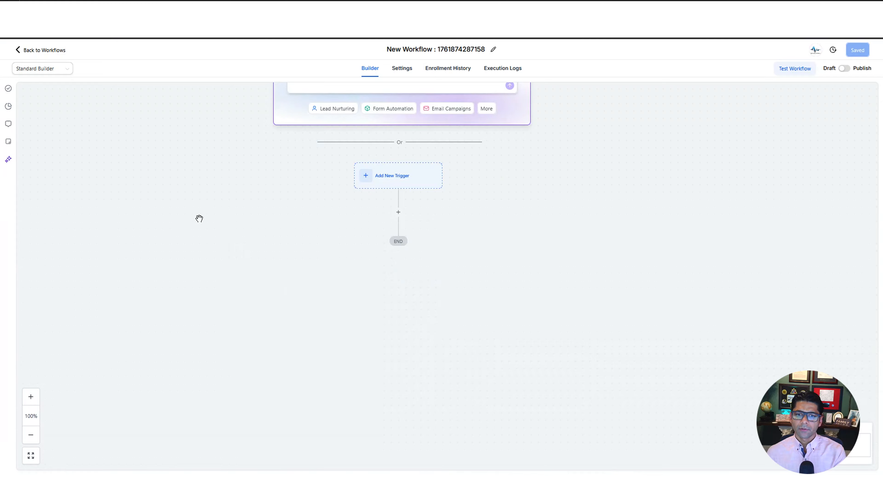
left_click_drag(200, 218, 255, 383)
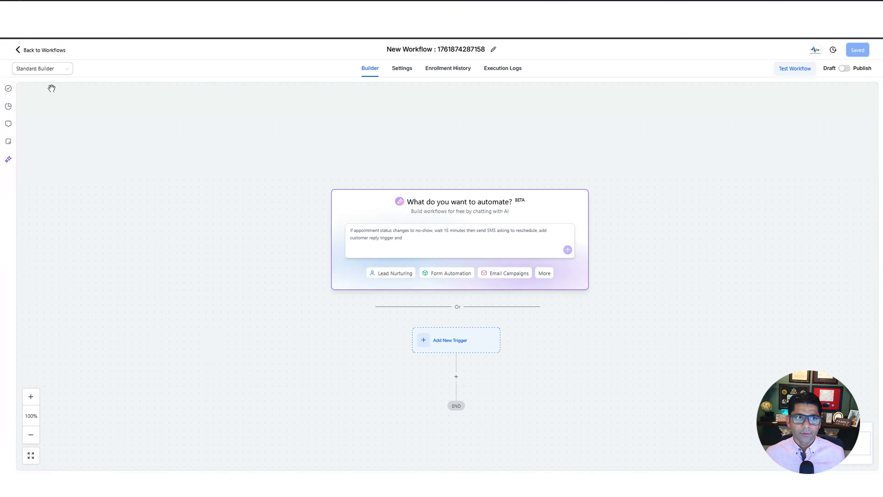
left_click(49, 71)
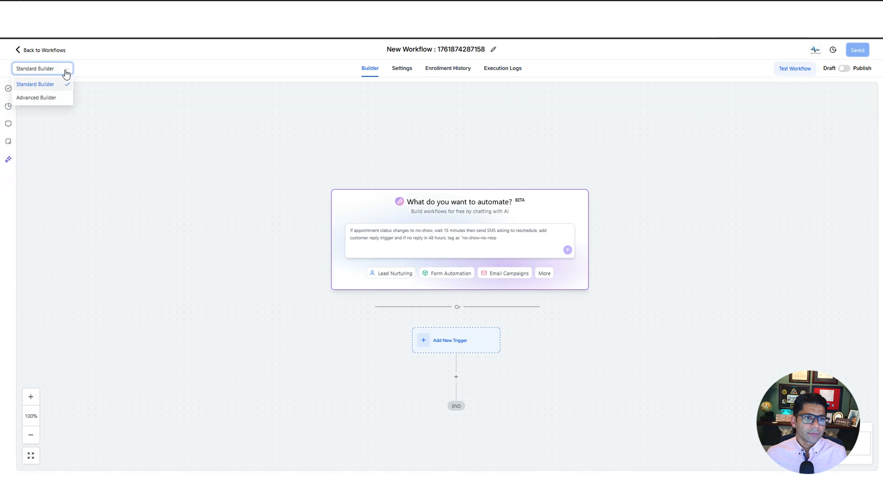
Switch the new workflow to the Advanced Builder and reposition the Add first step node
left_click(50, 100)
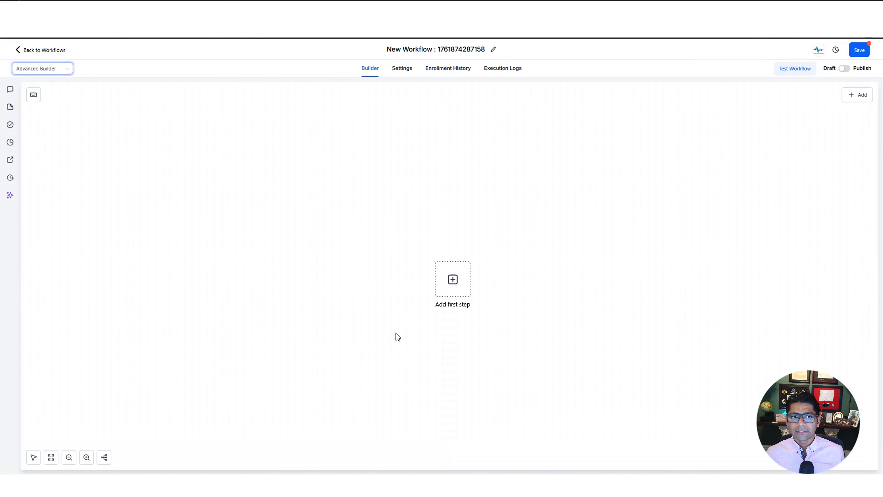
left_click_drag(457, 295, 250, 216)
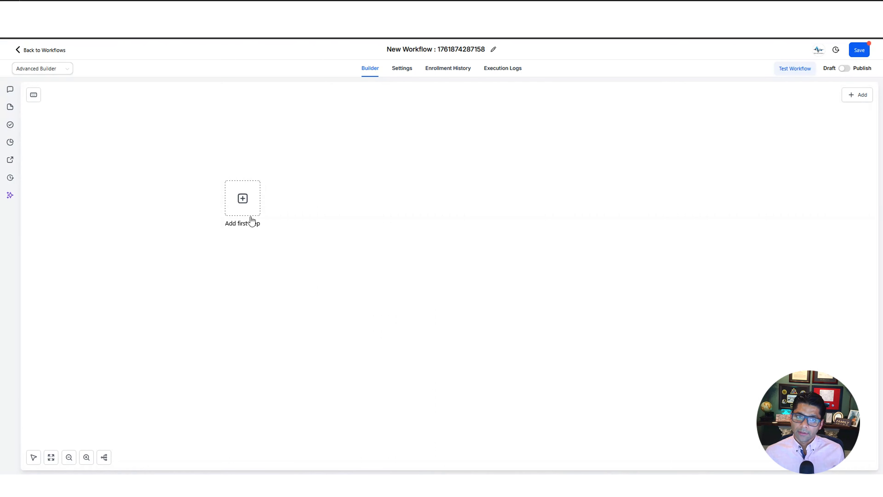
left_click_drag(240, 213, 215, 243)
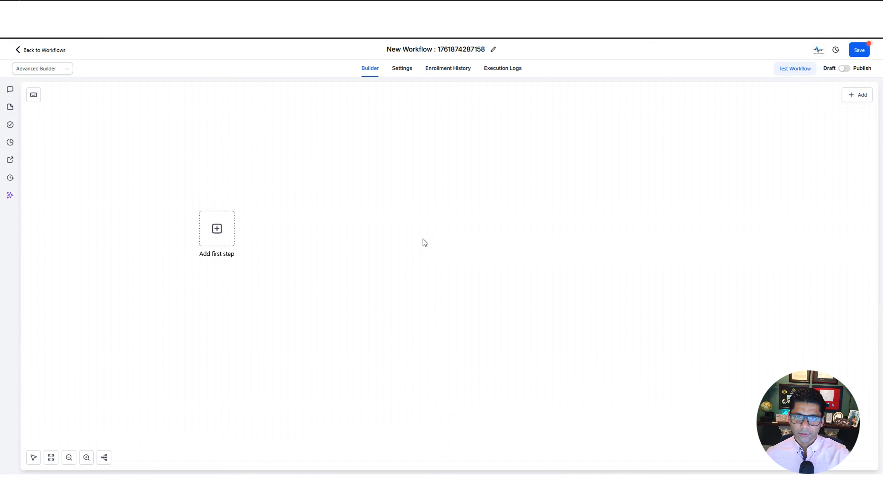
Rename the workflow to 'Email the Form Submitter'
left_click(452, 52)
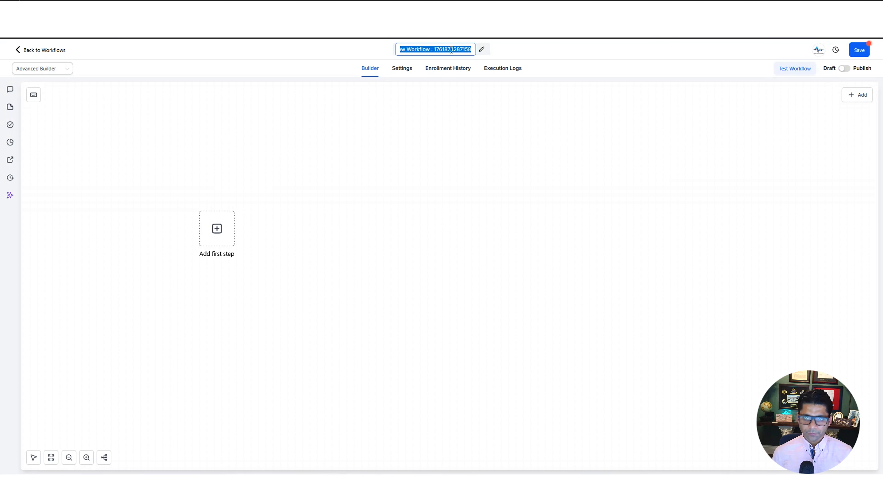
key("BackSpace")
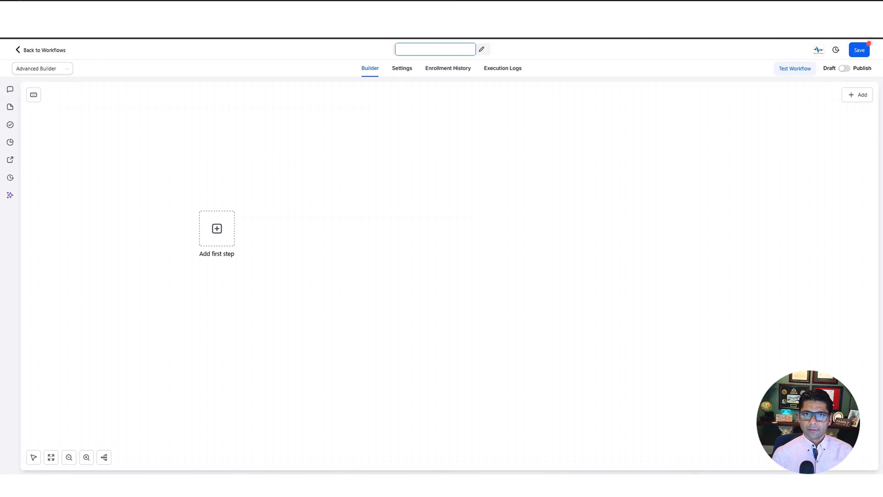
type("Email the Form")
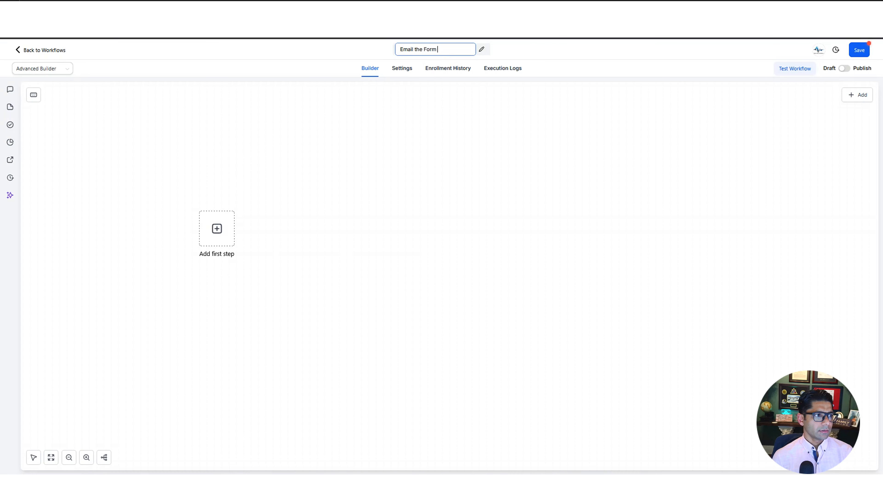
type(" Submitter")
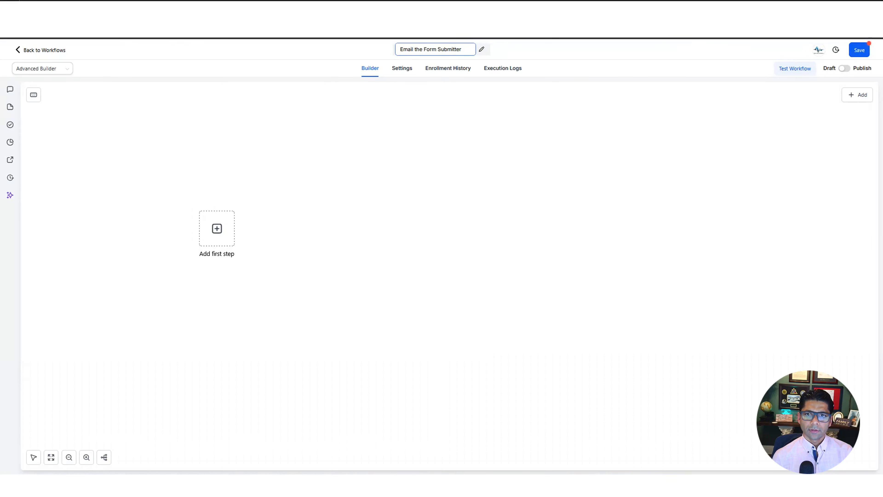
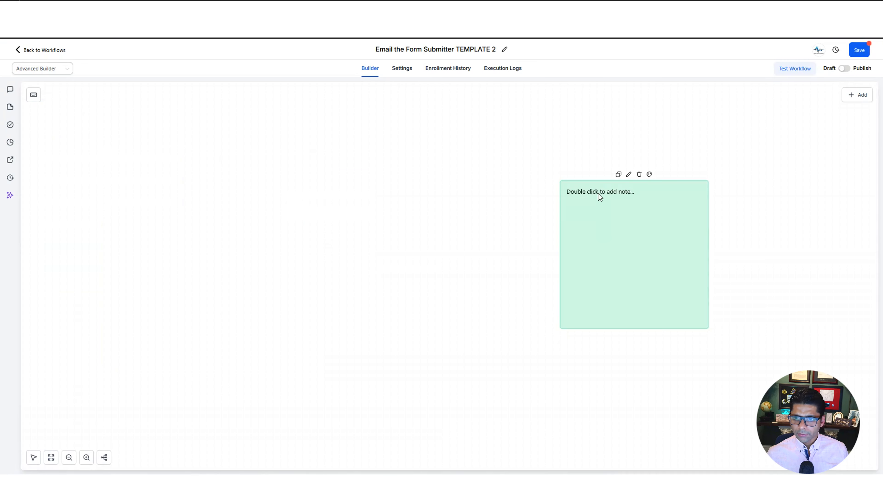
Write 'This step is meant to send an email -' in the sticky note, delete it, then check for errors
double_click(599, 196)
type("T")
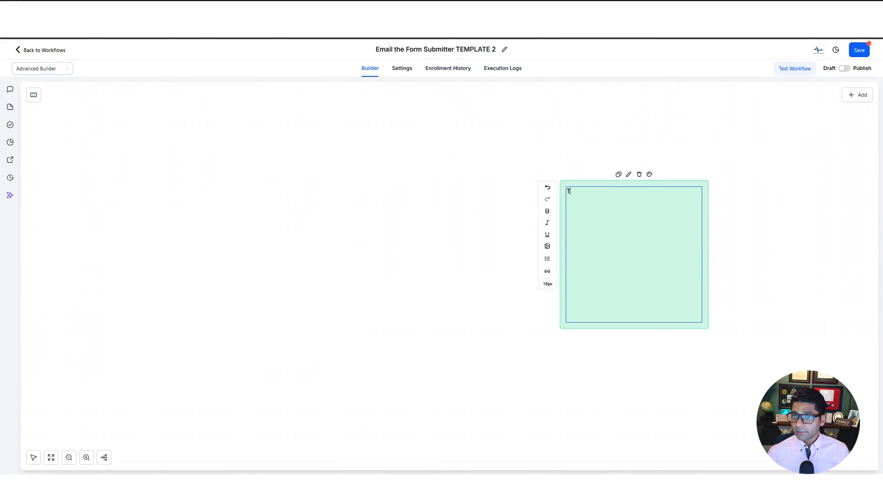
type("his step is meant to send an email")
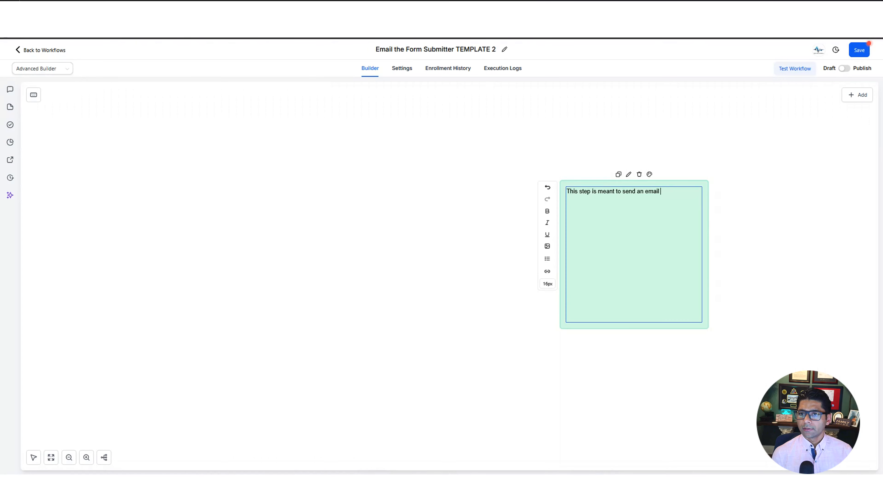
type(" -")
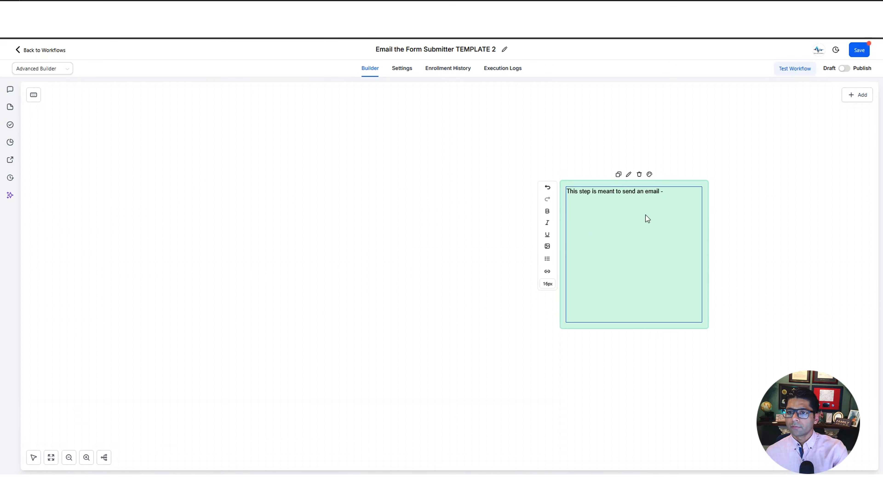
left_click(640, 174)
left_click(11, 125)
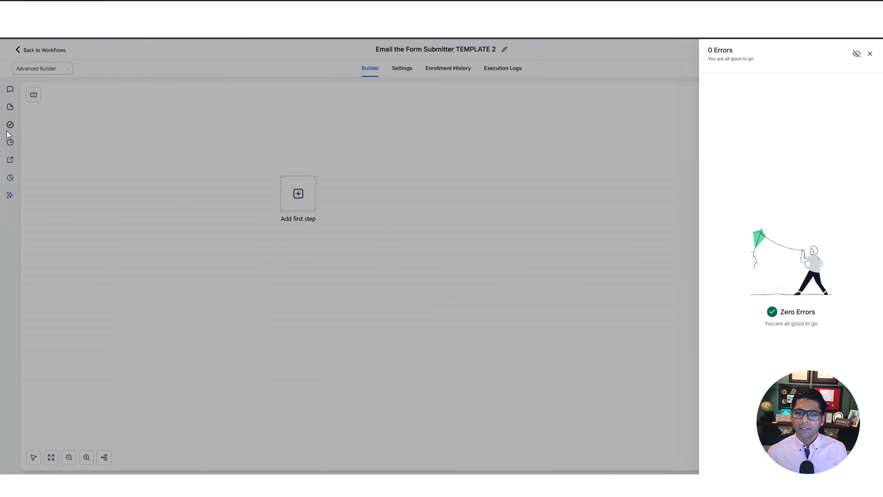
Close the errors report, look at stats view and recent workflows, then show version history (v2, v1)
left_click(870, 53)
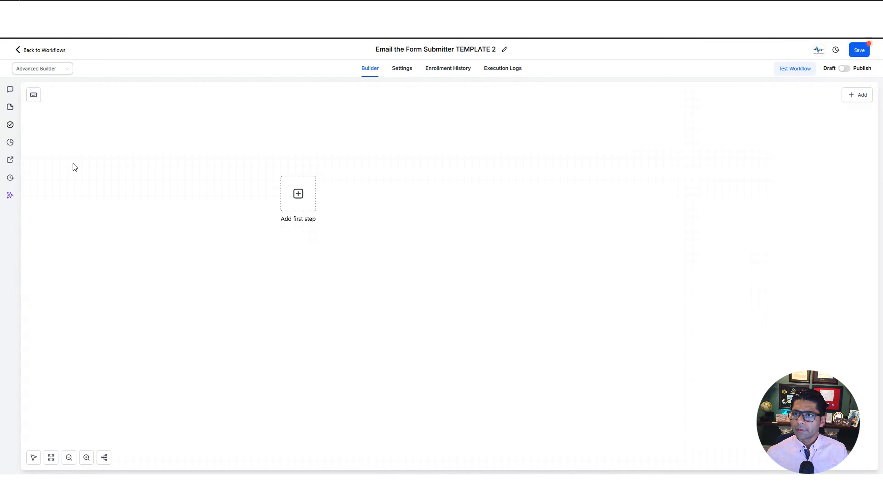
left_click(10, 145)
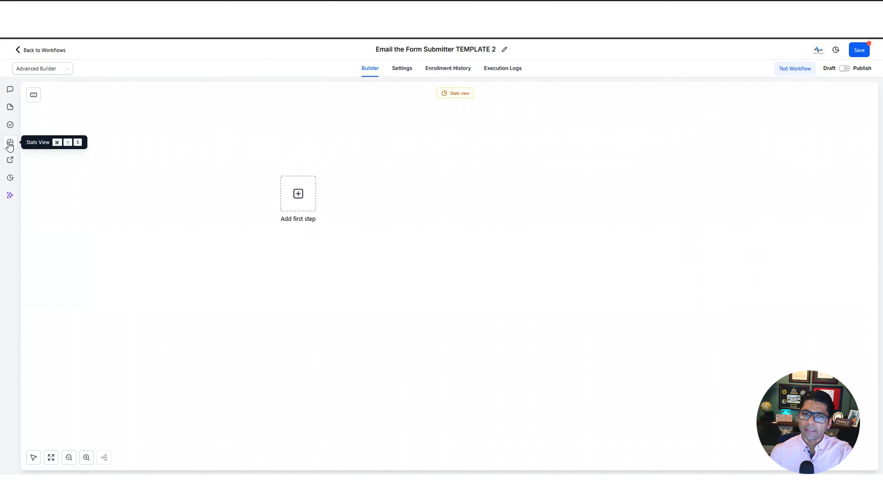
left_click(9, 144)
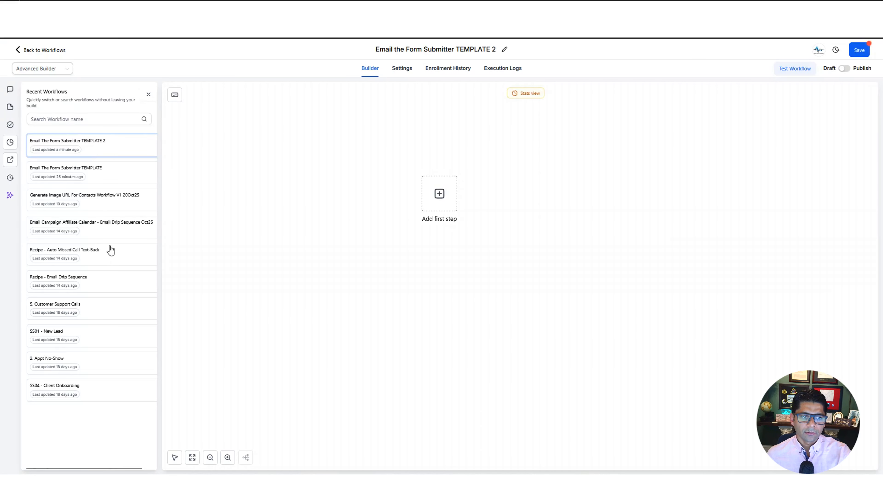
left_click(10, 178)
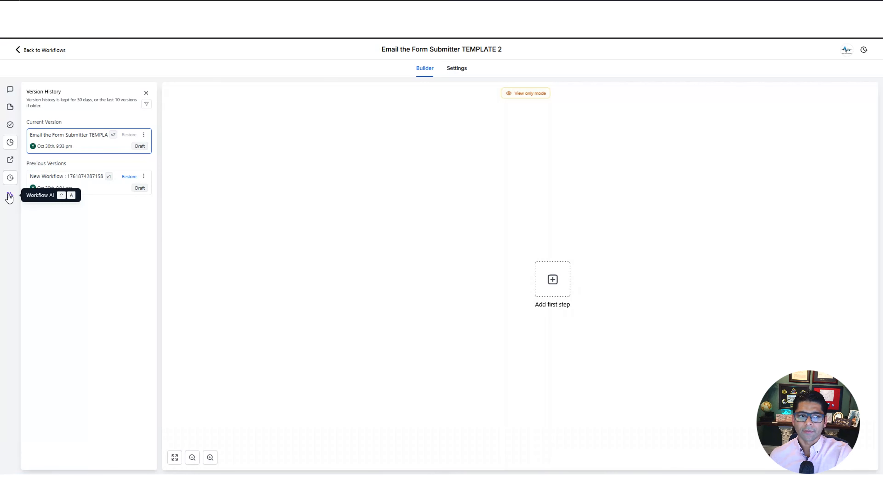
Close version history, pan the empty canvas in hand mode, and fit it to screen
left_click(146, 93)
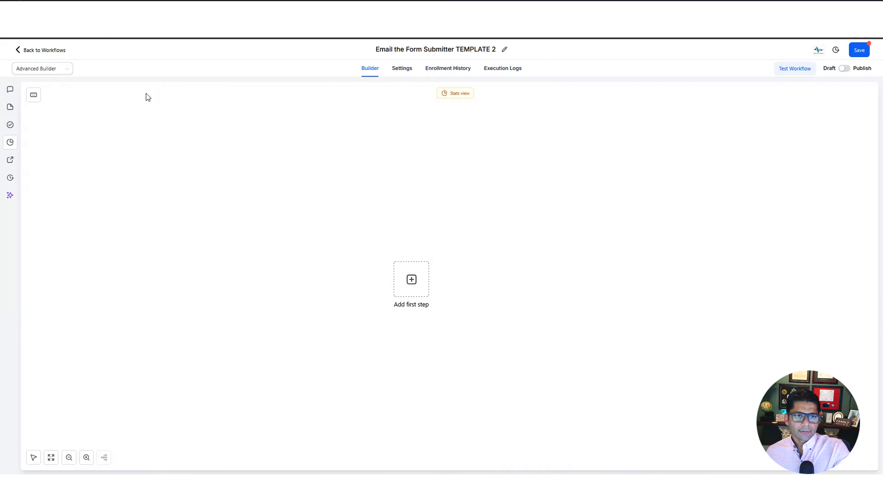
left_click(38, 460)
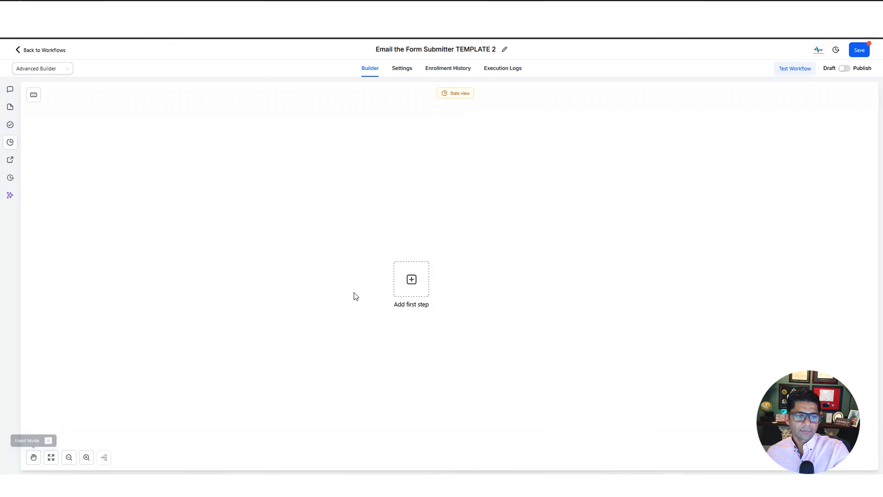
left_click_drag(347, 260, 273, 197)
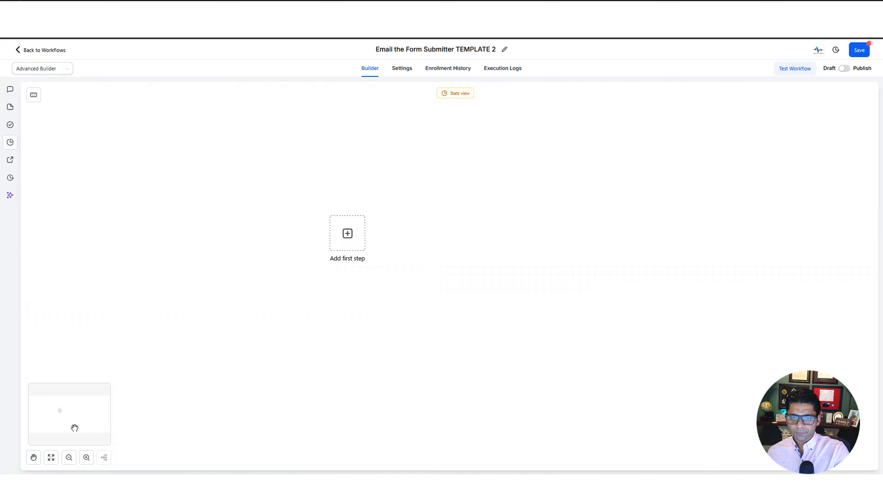
left_click(34, 460)
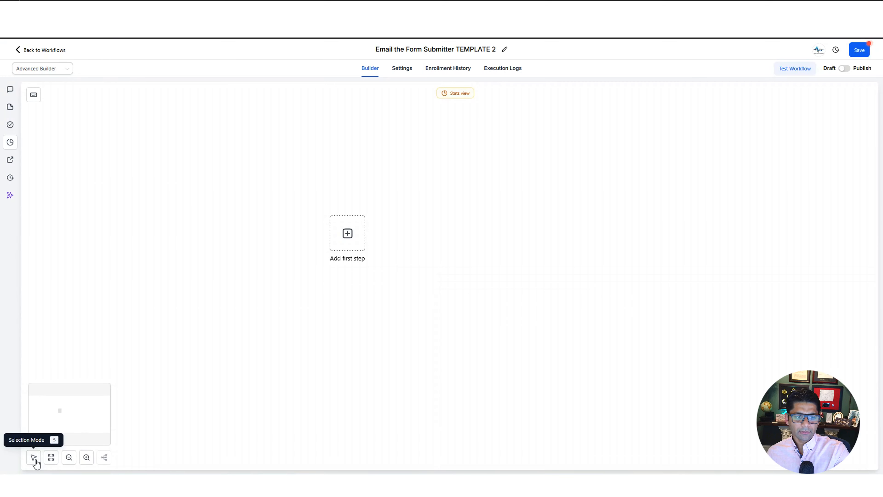
left_click(36, 461)
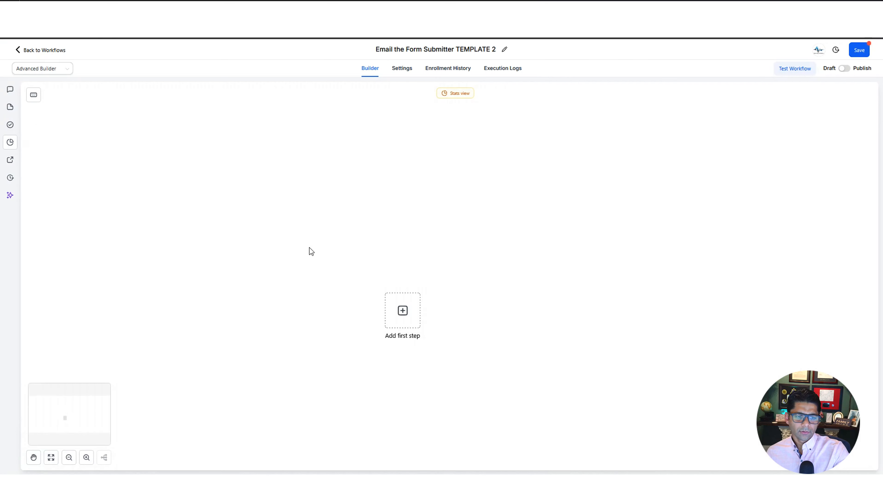
left_click_drag(307, 251, 276, 182)
left_click(32, 452)
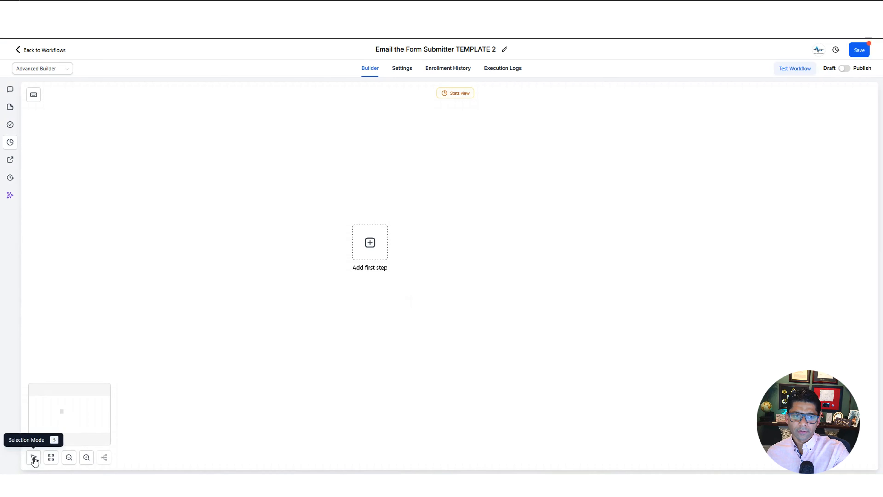
left_click(52, 459)
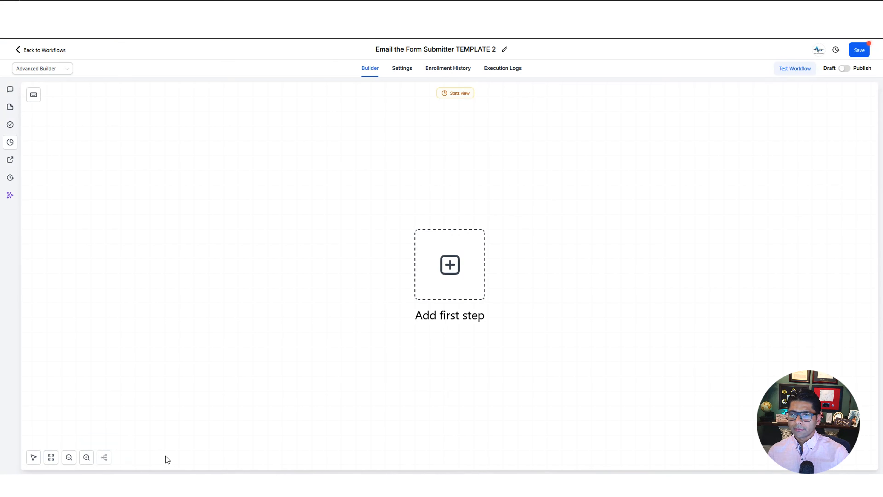
Add a Form Submitted trigger as the first step, keeping its default name
left_click(450, 266)
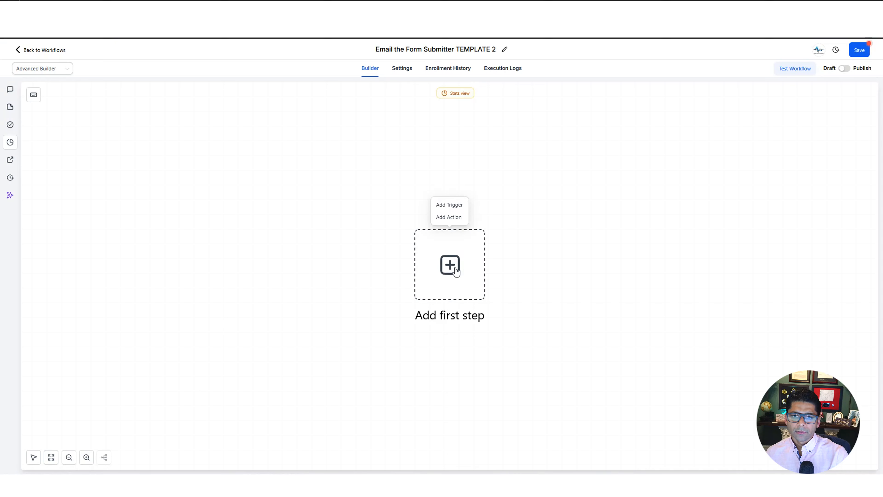
left_click(449, 205)
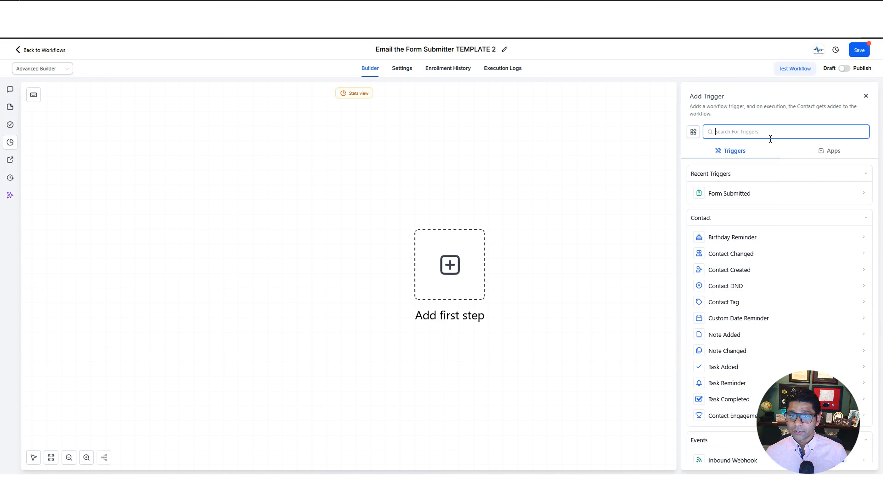
left_click(758, 198)
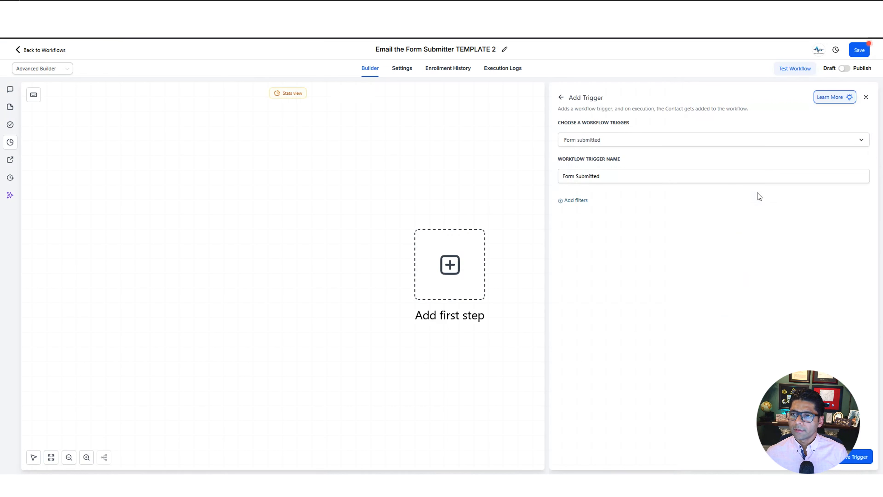
double_click(605, 175)
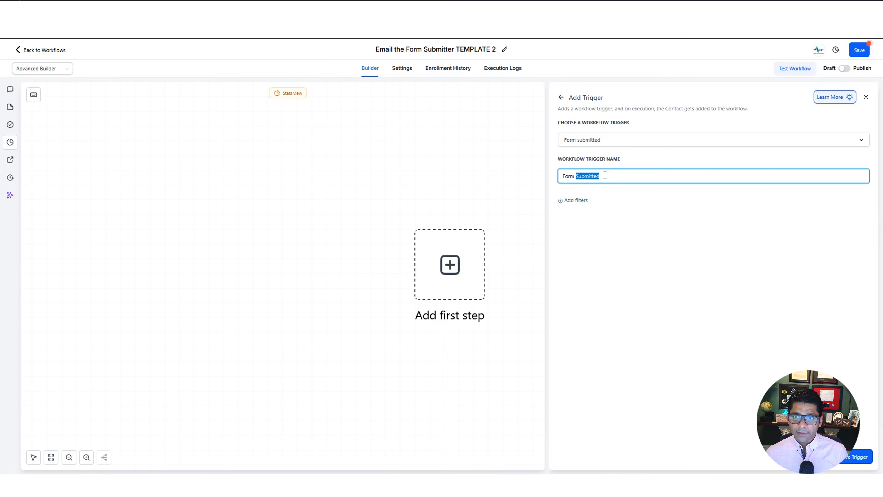
left_click(606, 175)
Filter the trigger to the 'Marketing Form - Claim Offer' form and save it
left_click(583, 202)
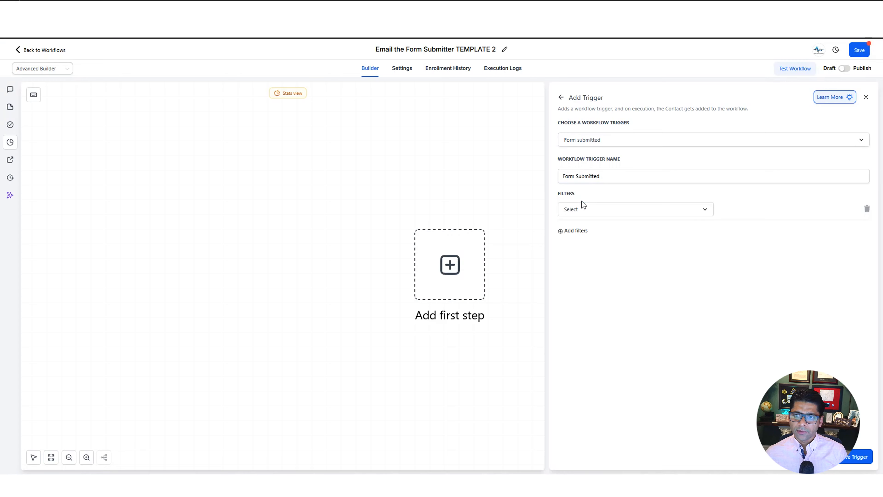
left_click(588, 211)
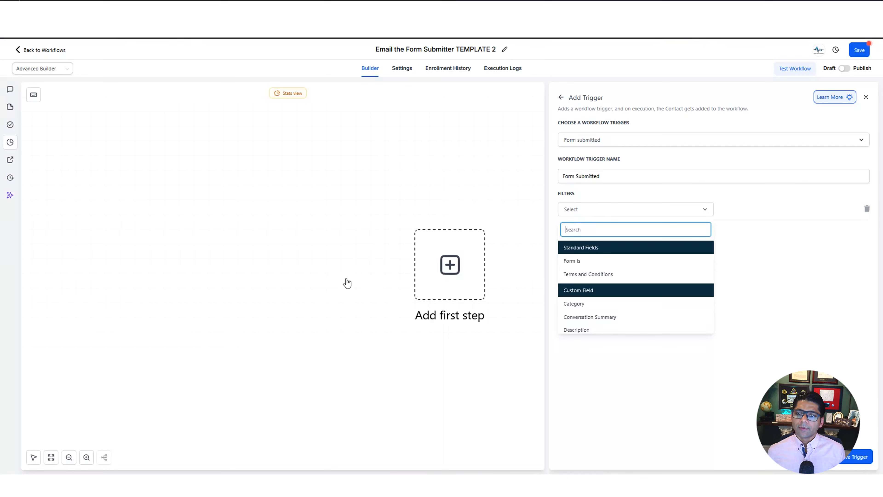
left_click(612, 266)
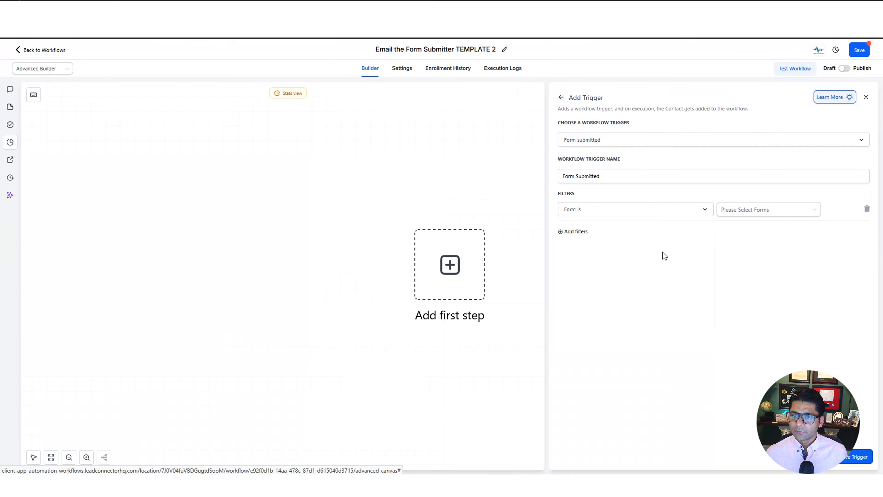
left_click(776, 213)
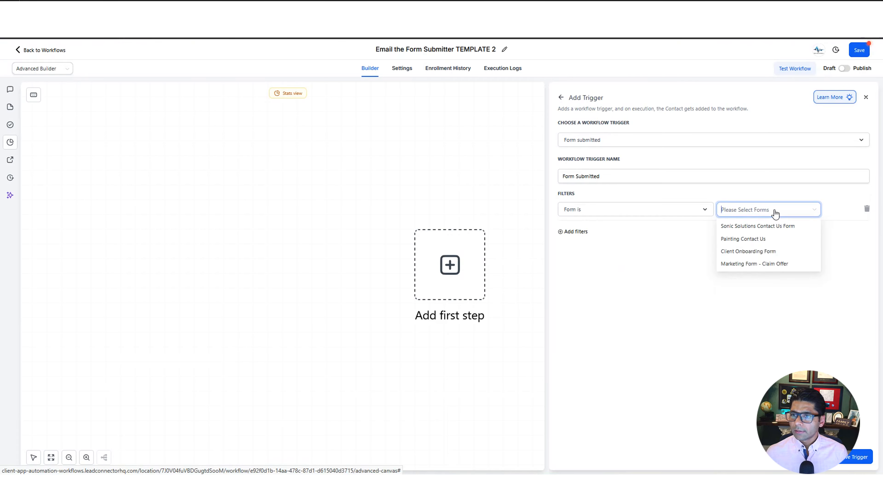
left_click(772, 266)
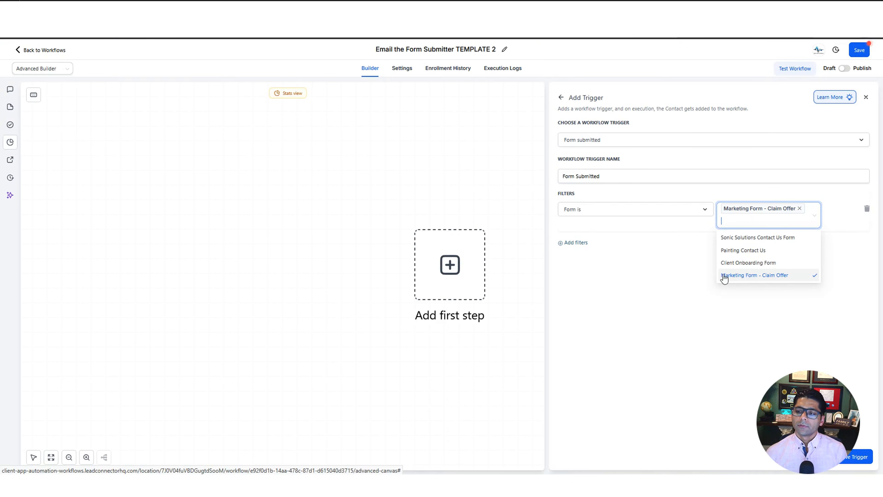
left_click(658, 287)
left_click(856, 456)
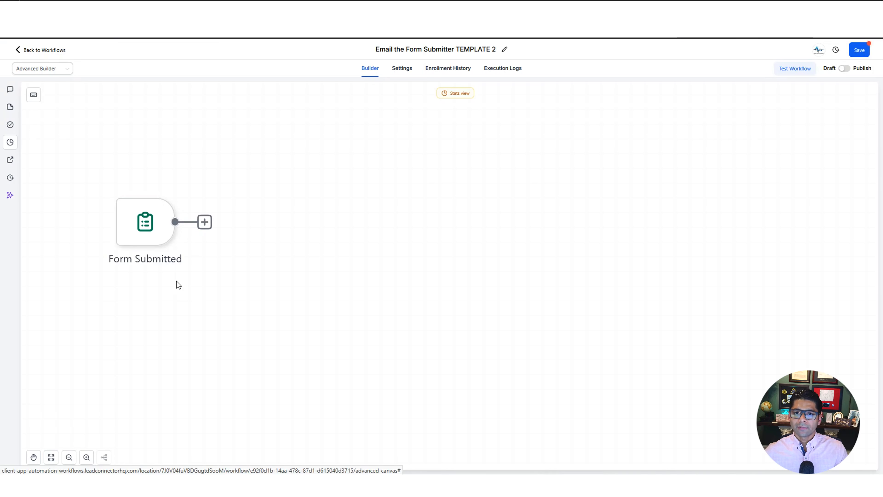
Add an Add Contact Tag action applying the 'new lead' tag after Form Submitted
left_click(206, 224)
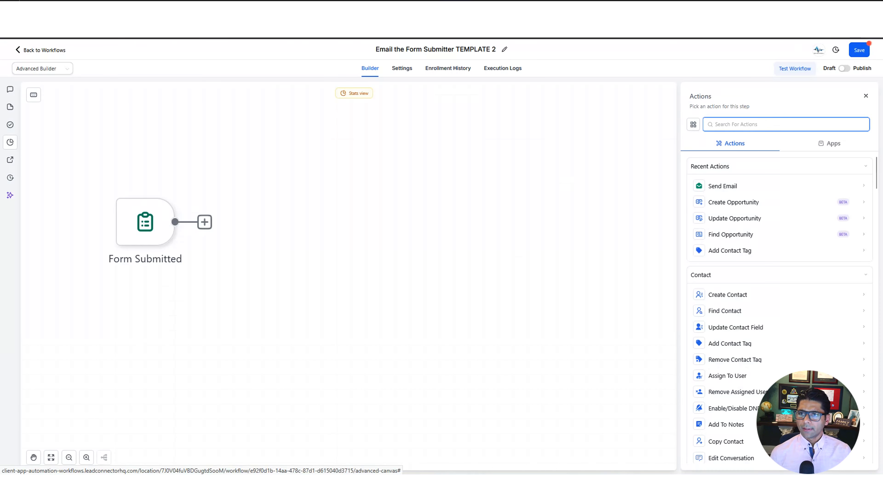
type("add")
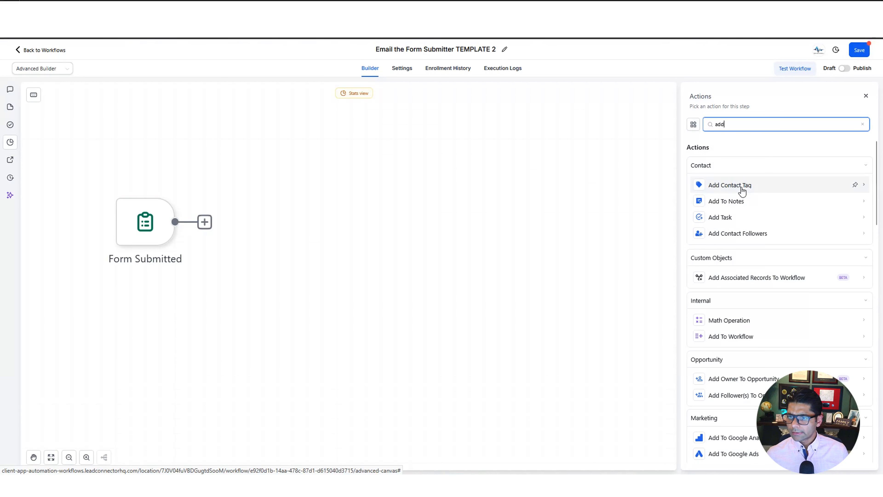
left_click(742, 187)
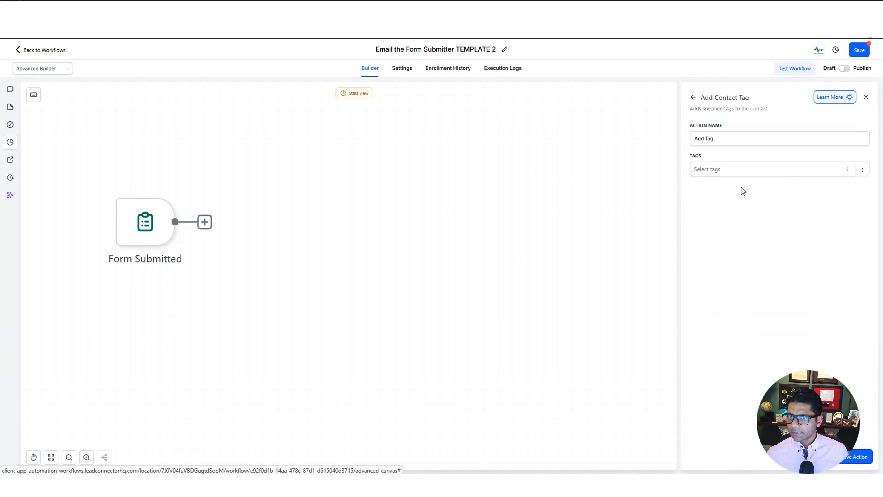
left_click(744, 174)
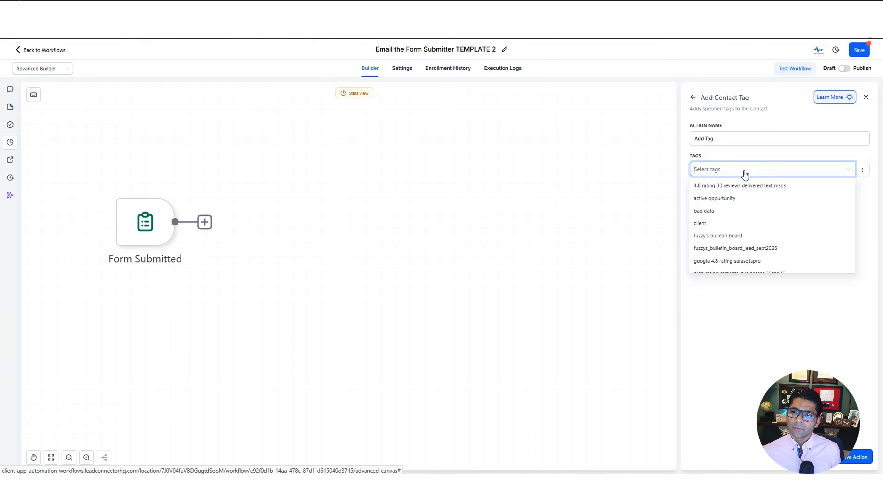
scroll(754, 229, "down", 6)
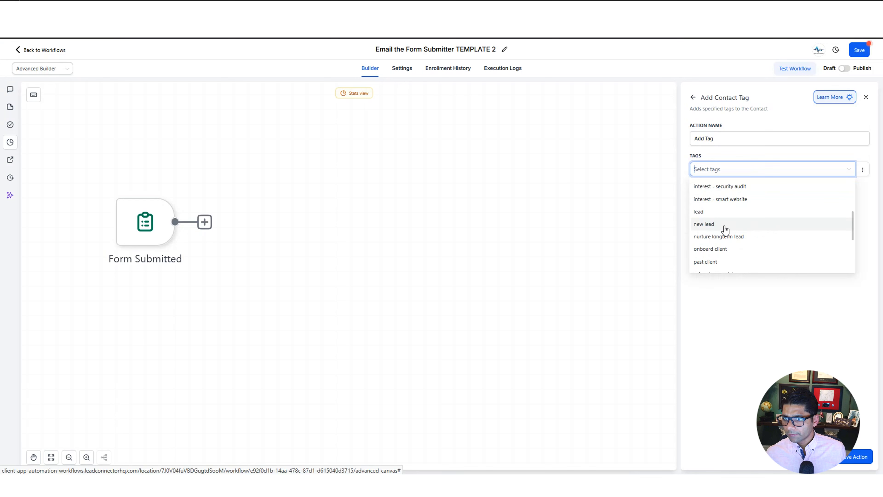
left_click(725, 229)
left_click(855, 457)
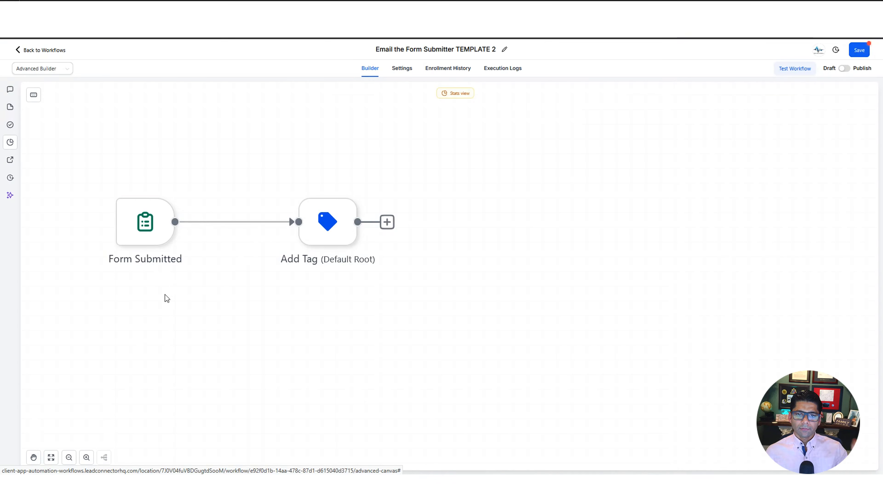
Add a Find Opportunity action after Add Tag matching Pipeline Is Sonic Solutions Pipeline
left_click(387, 222)
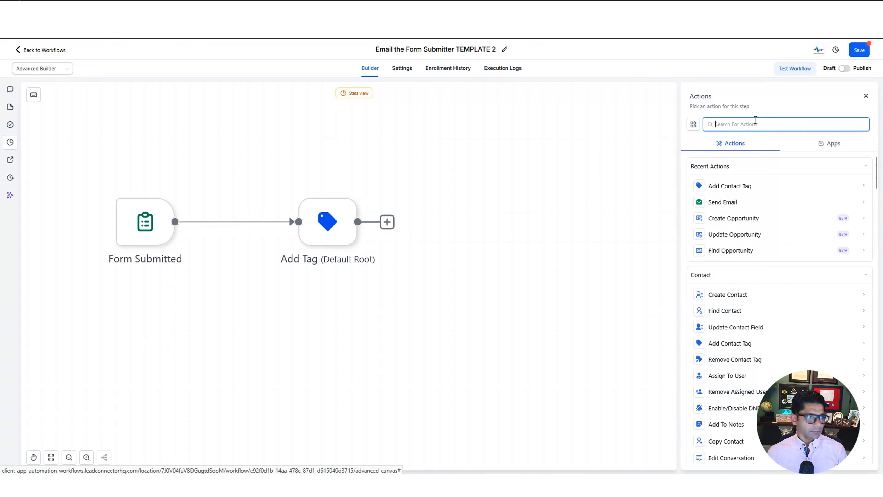
type("find op")
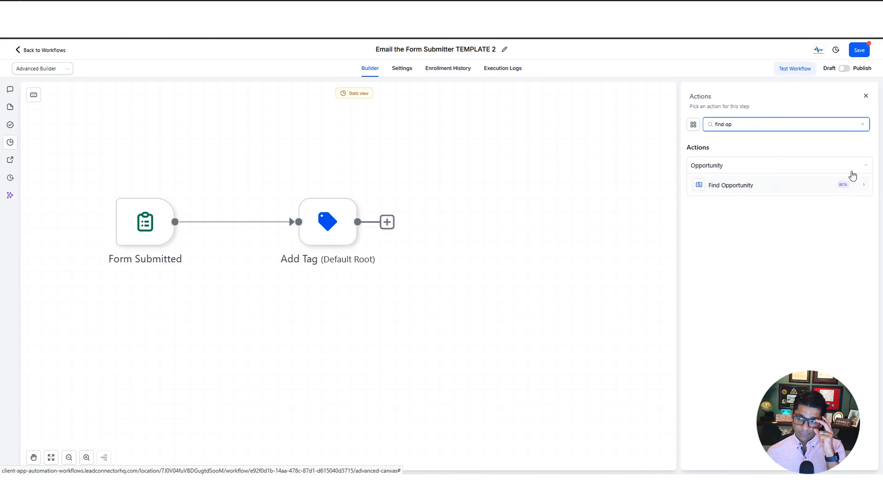
left_click(789, 191)
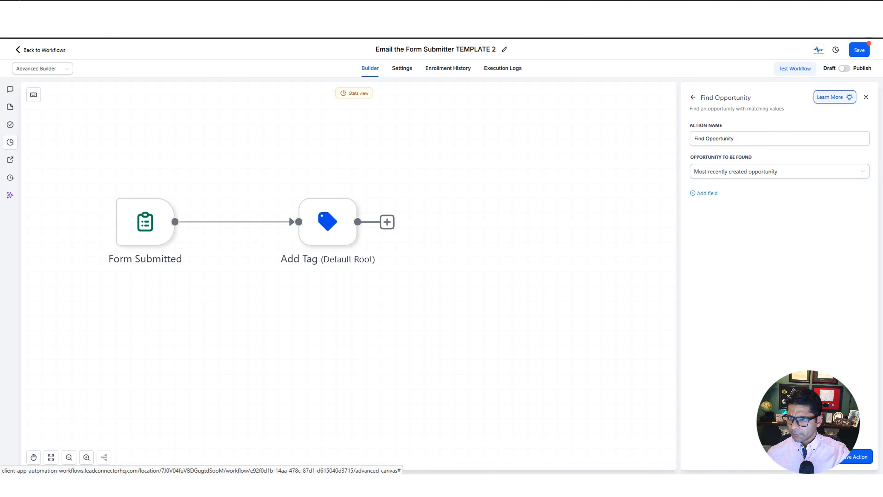
left_click(706, 193)
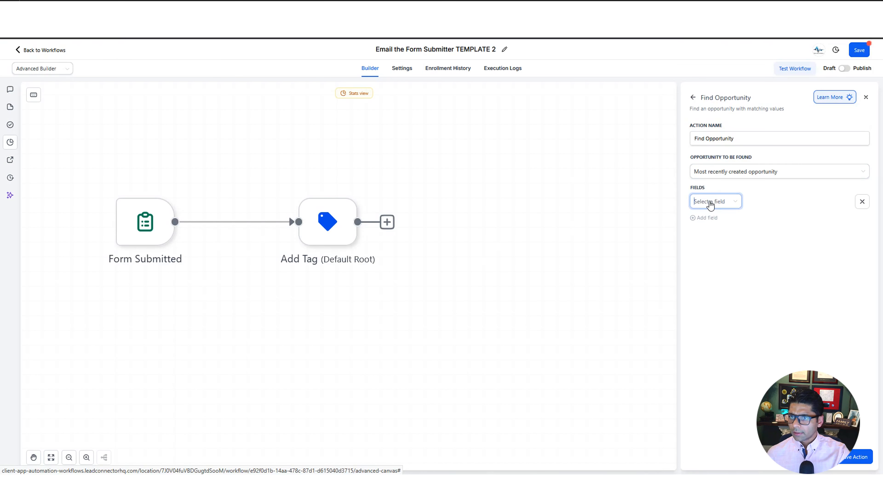
left_click(712, 203)
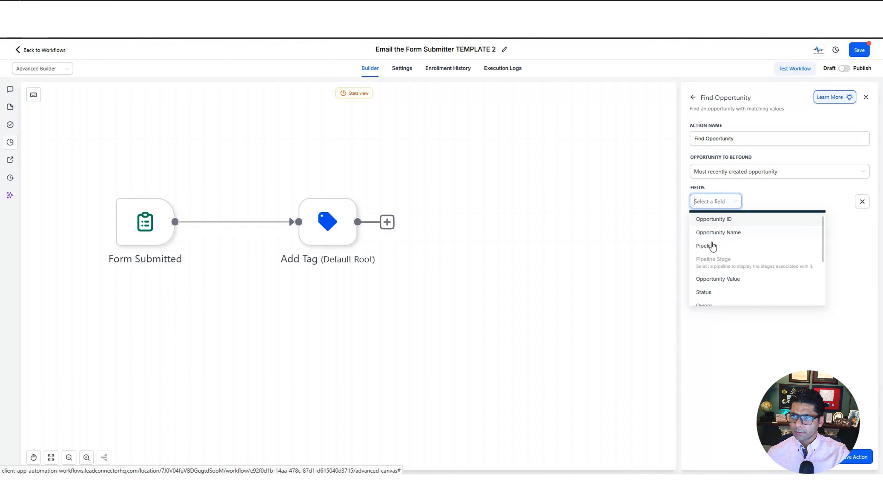
left_click(706, 246)
left_click(773, 208)
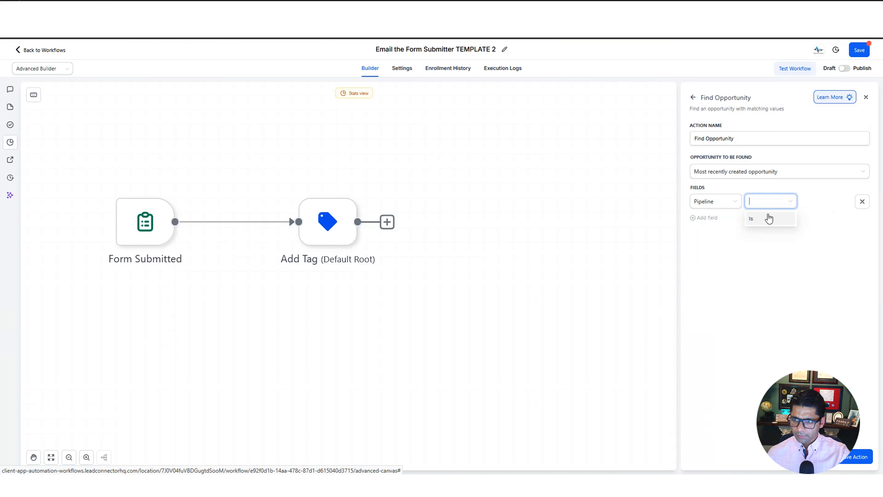
left_click(767, 220)
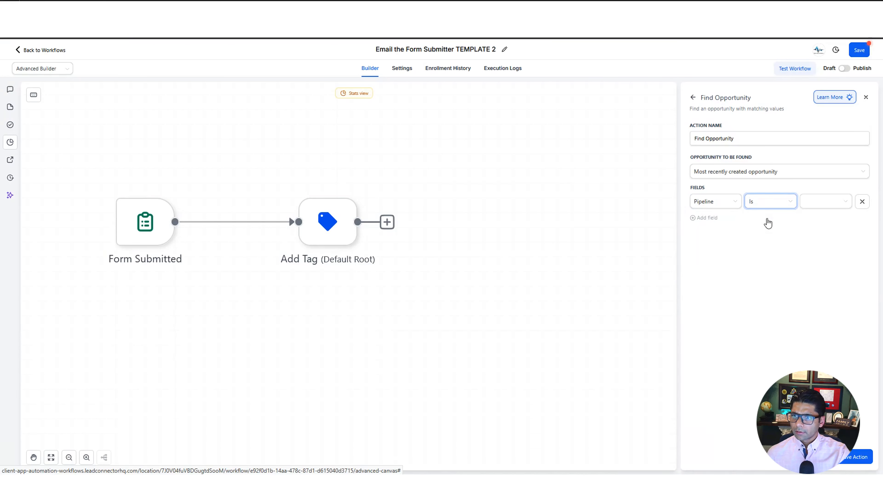
left_click(832, 206)
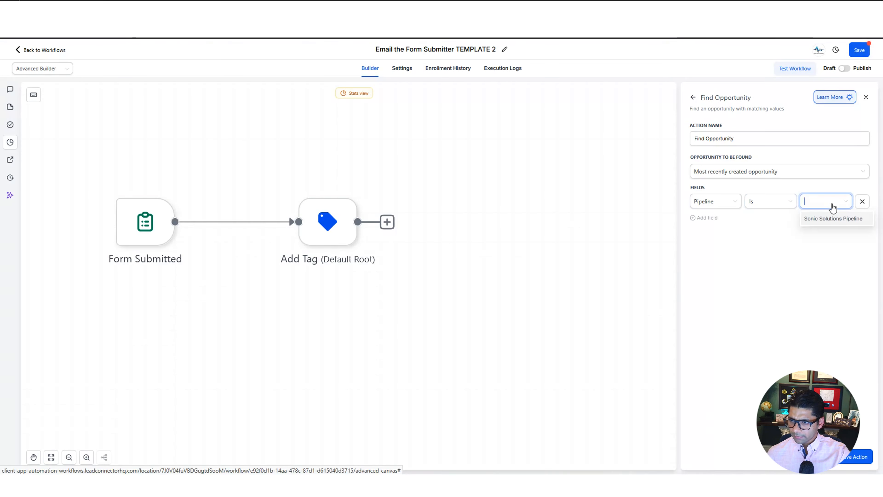
left_click(831, 223)
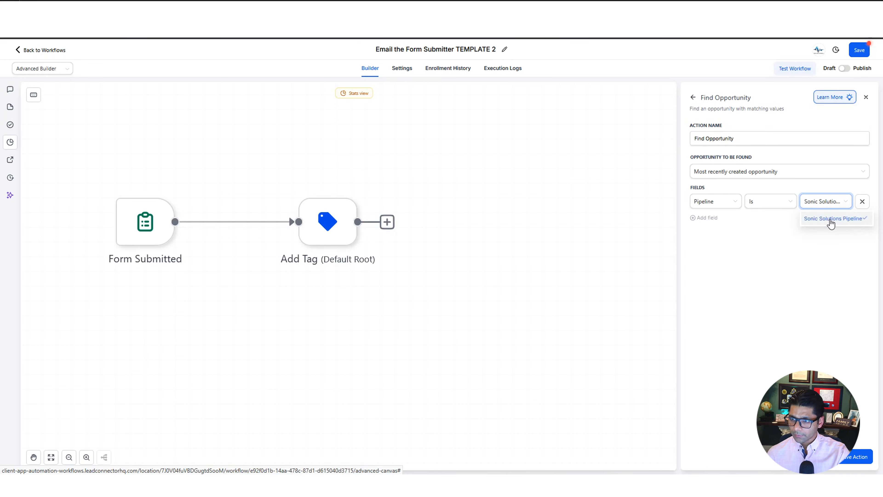
Save the Find Opportunity action and zoom out to view both Found and Not Found branches
left_click(854, 458)
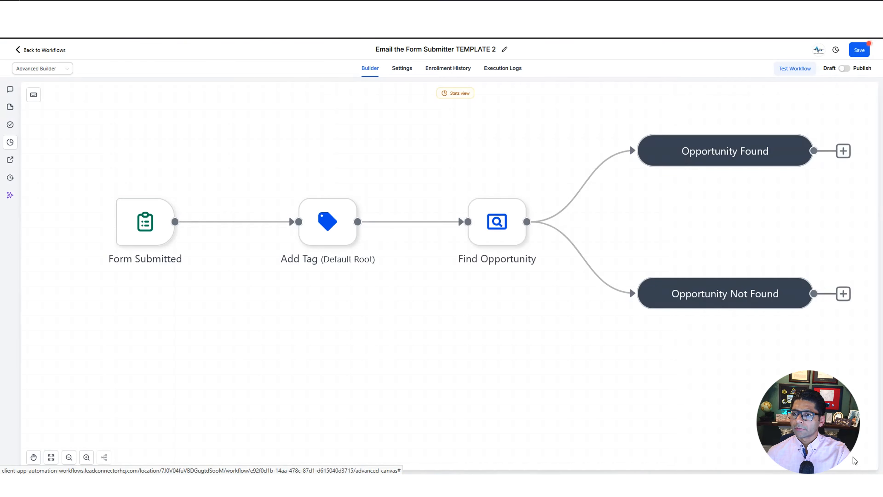
left_click(69, 457)
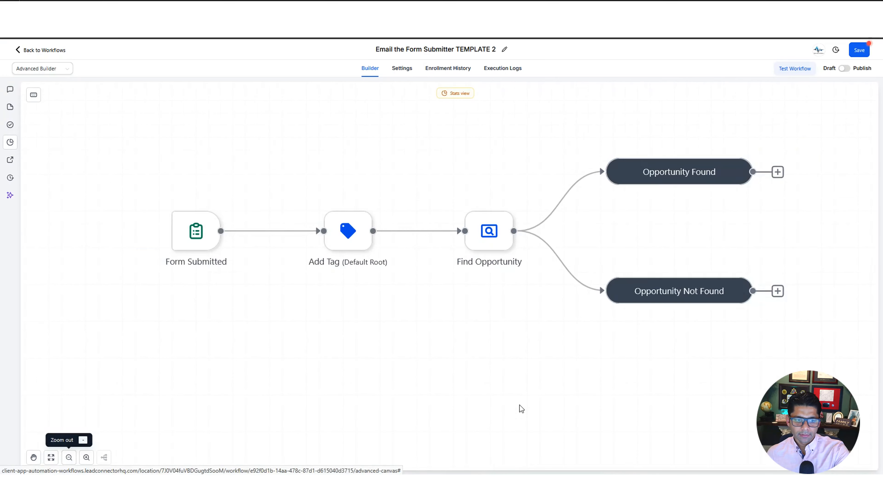
left_click_drag(463, 403, 354, 410)
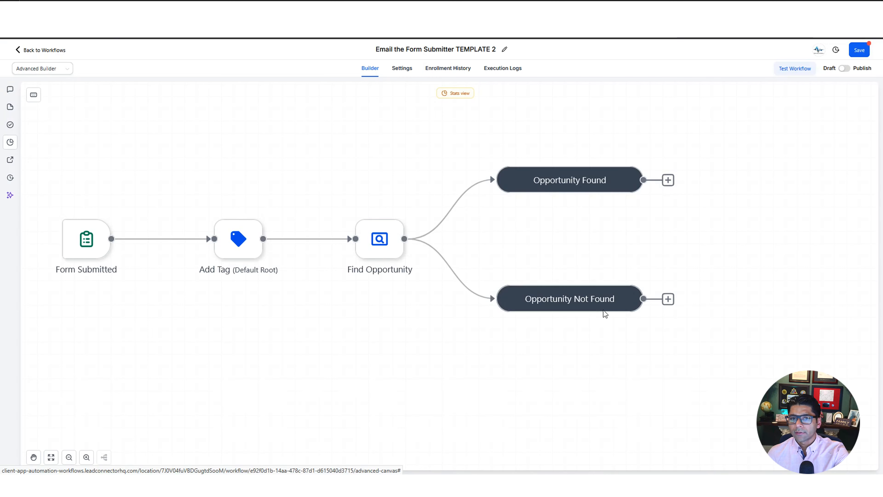
left_click_drag(680, 237, 655, 241)
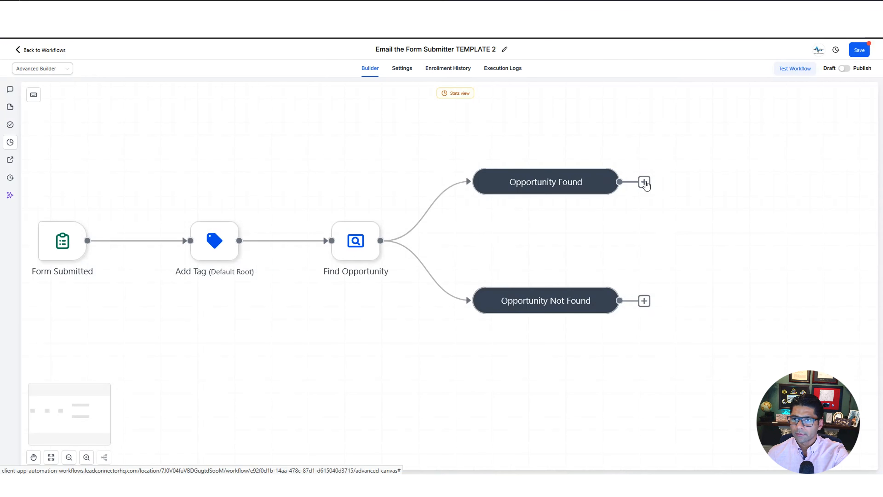
Add an Update Opportunity action on Opportunity Found, allowing moves to any previous stage
left_click(644, 182)
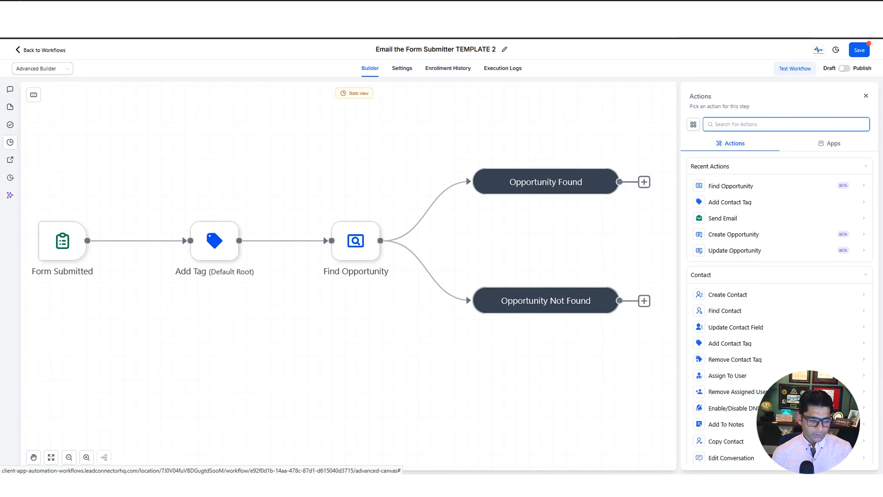
type("update opp")
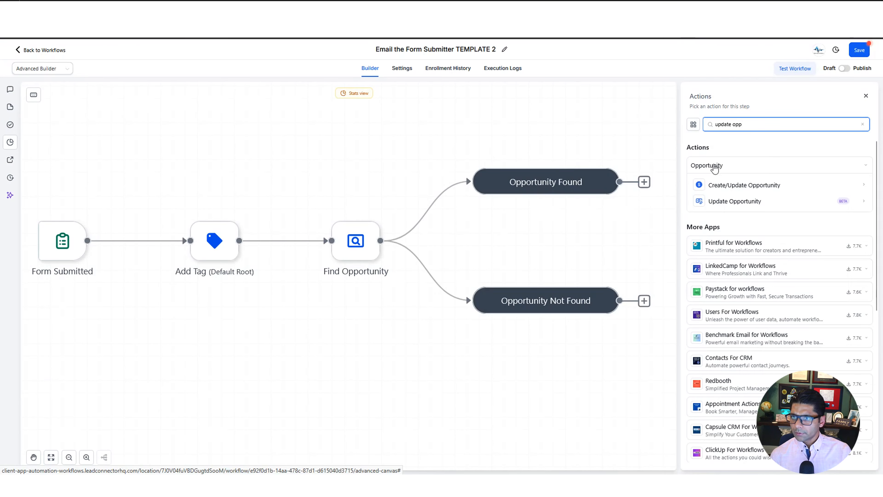
left_click(754, 202)
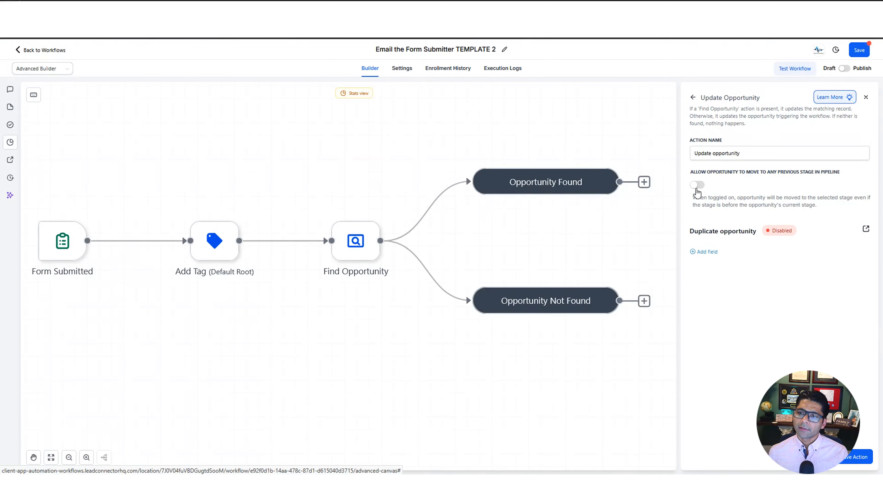
left_click(697, 190)
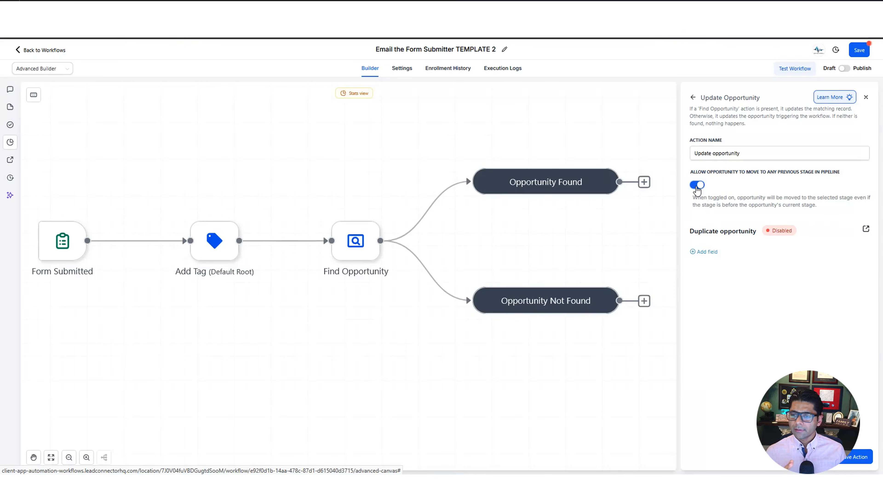
Set update fields Pipeline to Sonic Solutions Pipeline and stage to New Lead, and add Opportunity Name
left_click(706, 252)
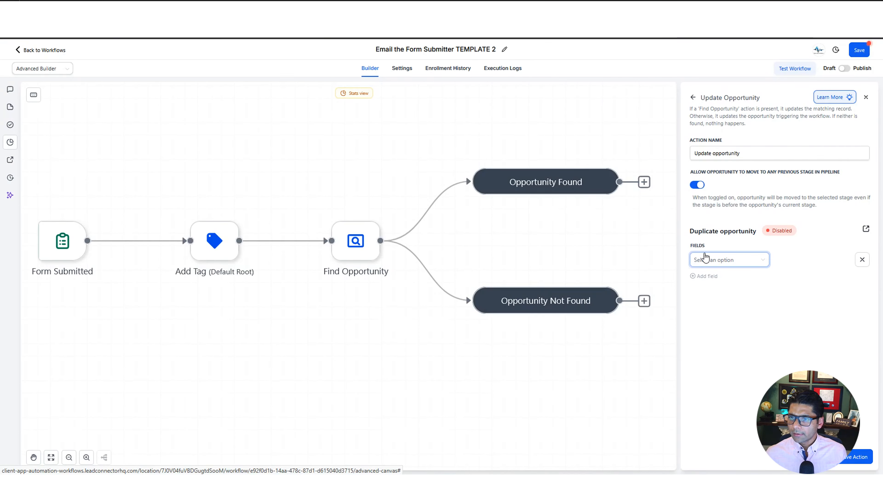
left_click(731, 263)
left_click(718, 274)
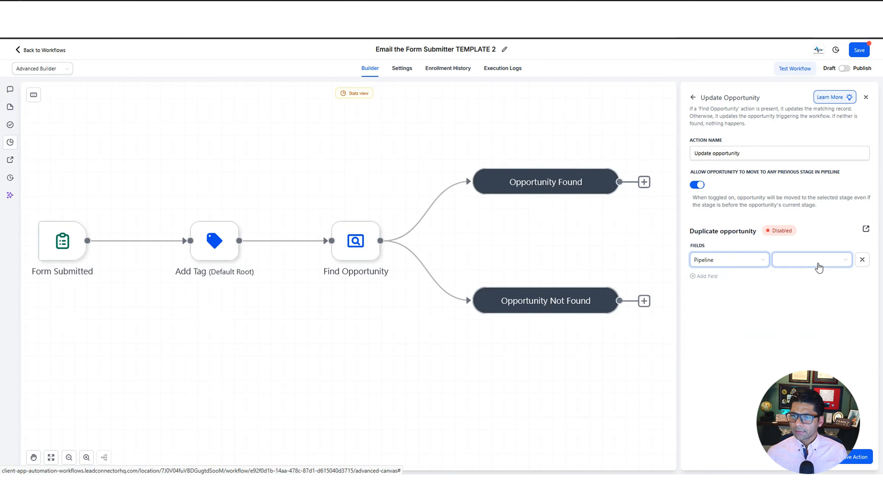
left_click(819, 265)
left_click(813, 280)
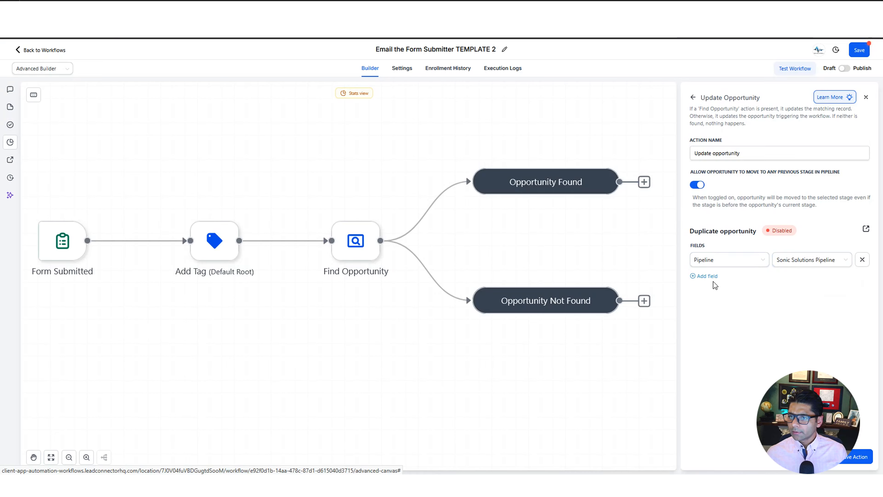
left_click(709, 277)
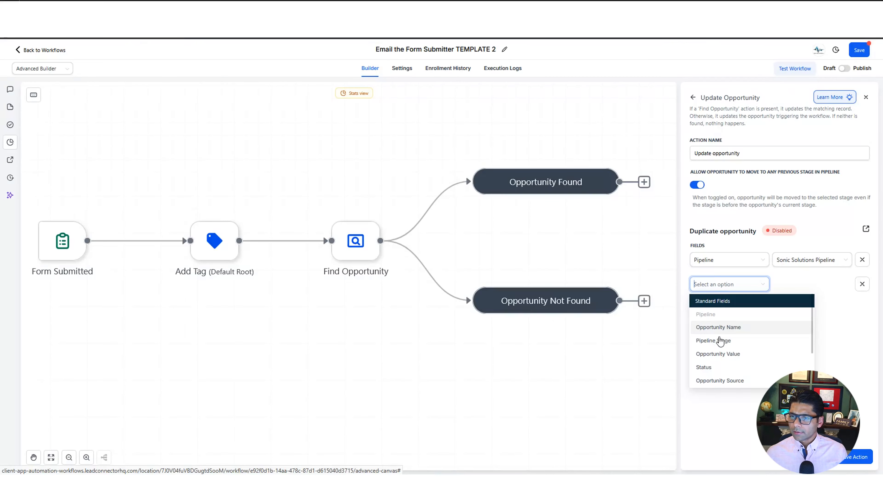
left_click(715, 340)
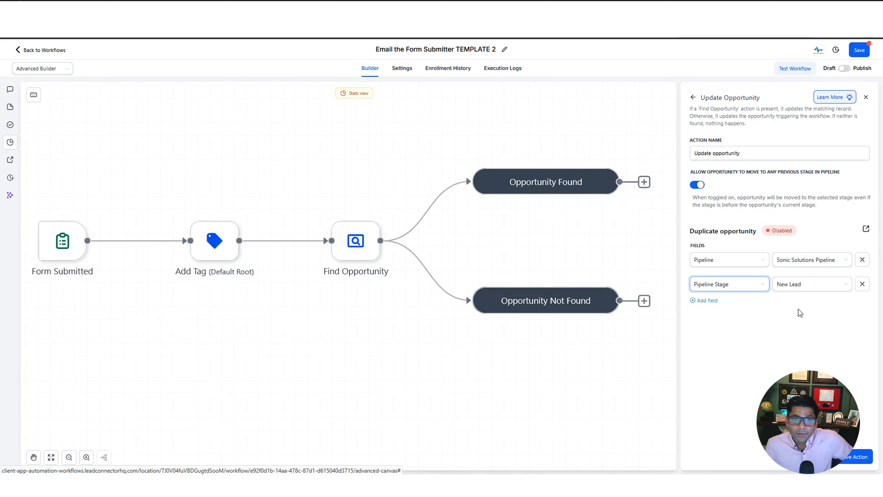
left_click(704, 300)
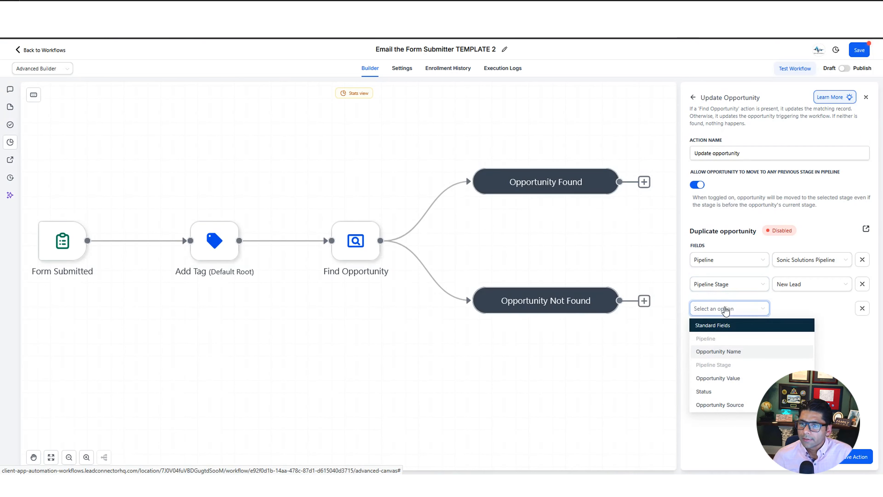
left_click(725, 342)
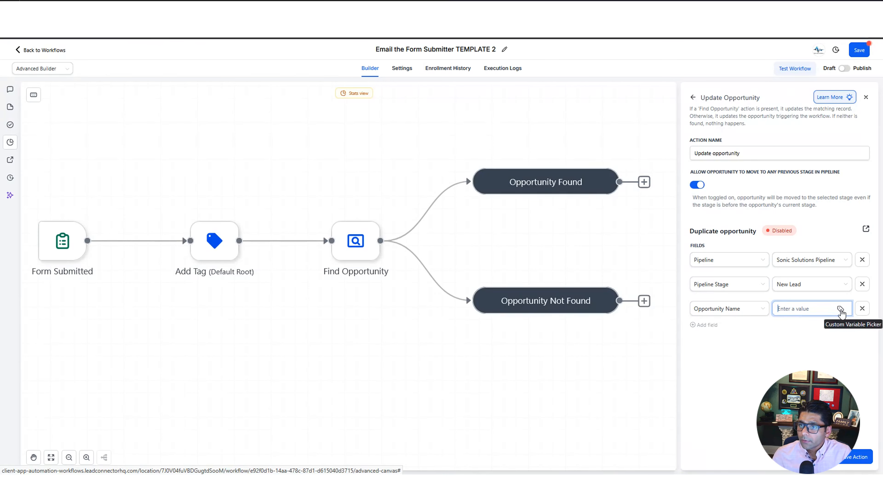
Fill Opportunity Name with {{contact.name}}, a dash, then a second contact variable
left_click(841, 310)
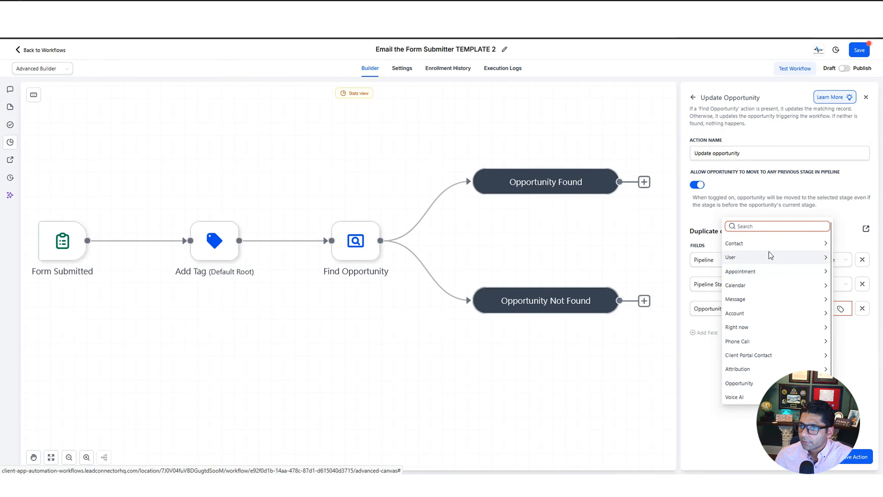
left_click(769, 245)
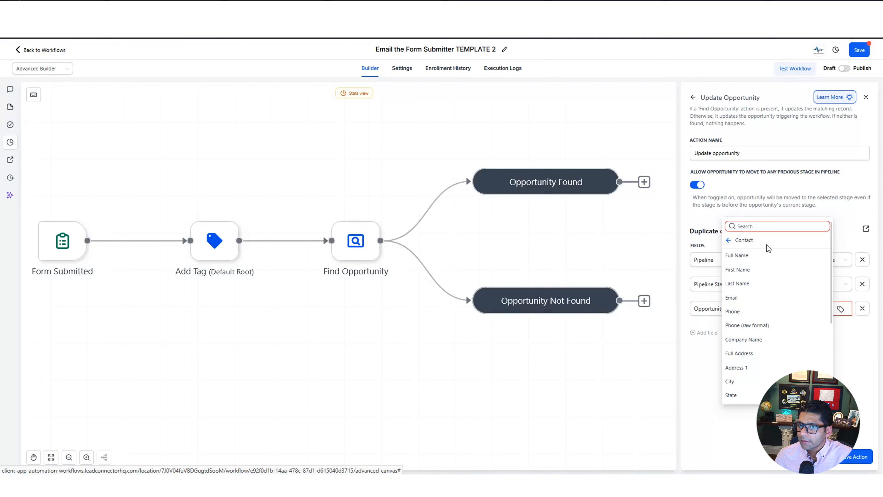
left_click(758, 257)
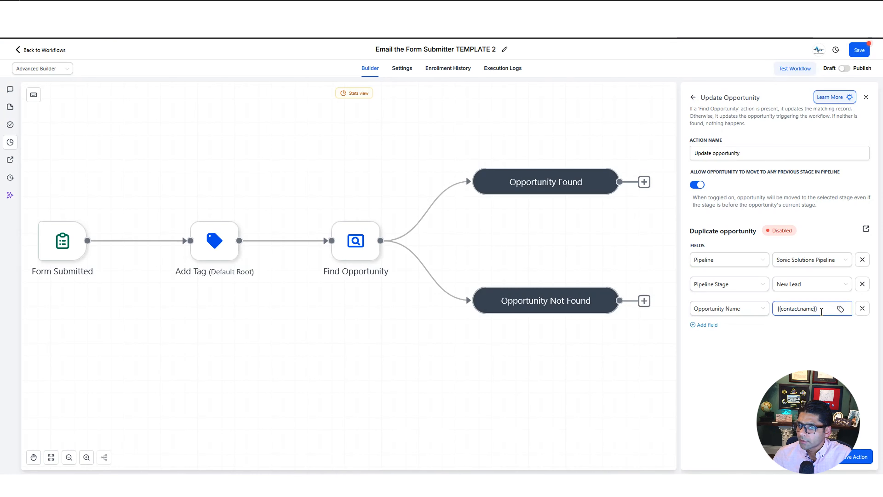
left_click(818, 309)
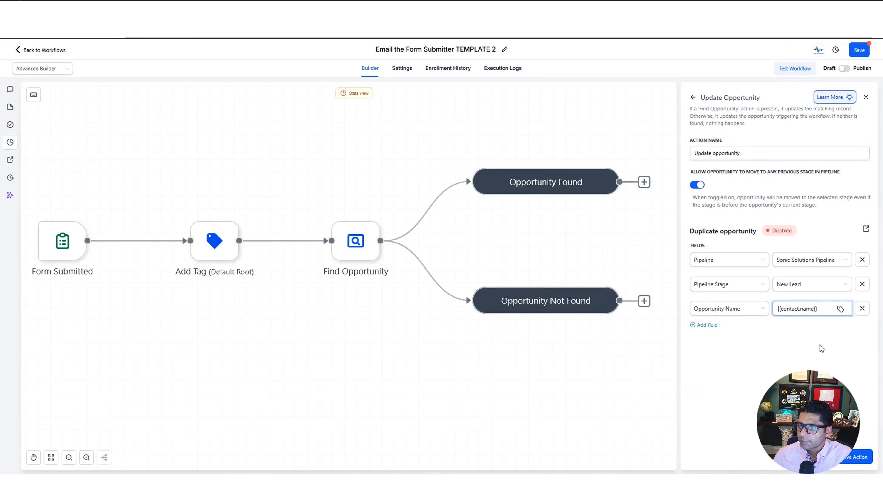
type("-")
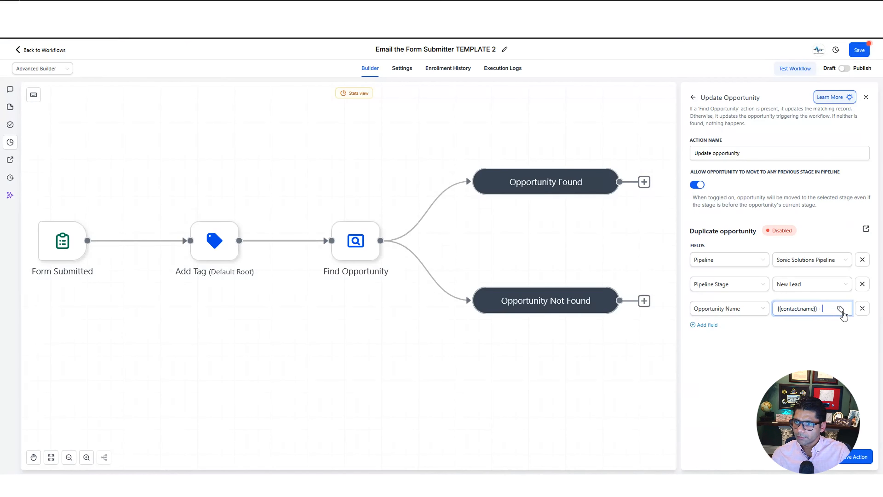
left_click(840, 309)
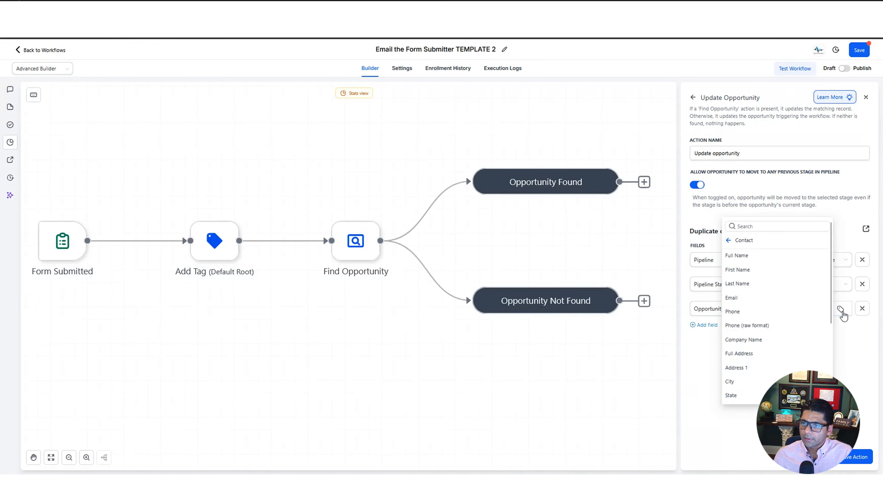
left_click(760, 318)
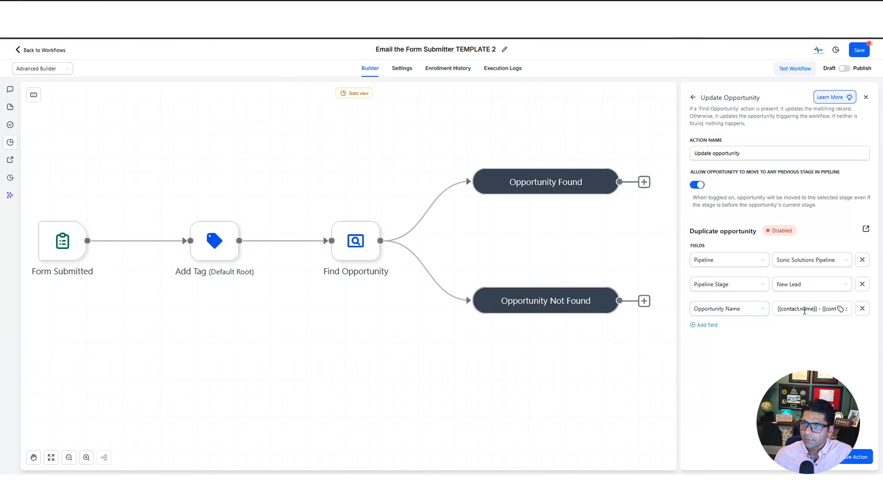
left_click(794, 312)
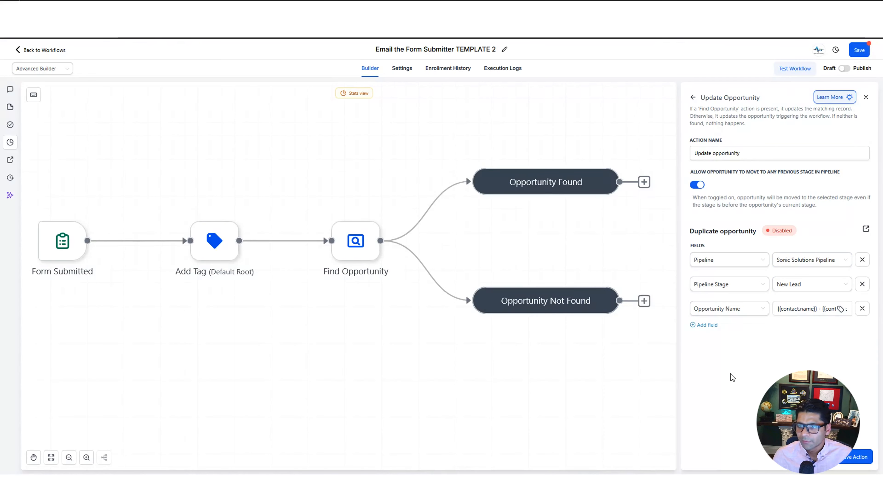
Save the Update Opportunity step and add a Create Opportunity step after Opportunity Not Found
left_click(860, 463)
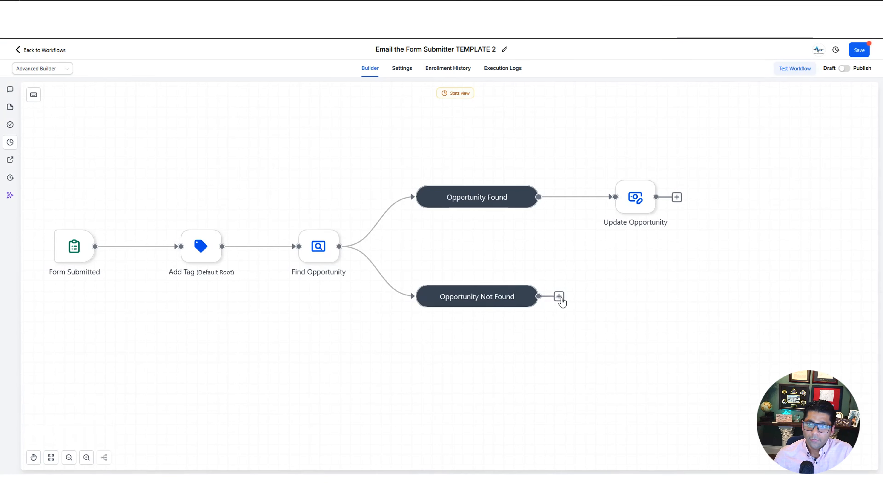
left_click(559, 297)
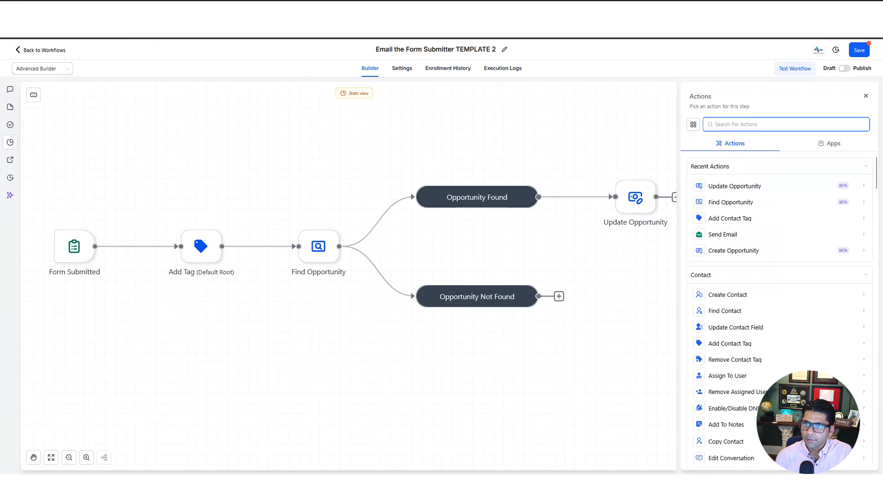
left_click(734, 251)
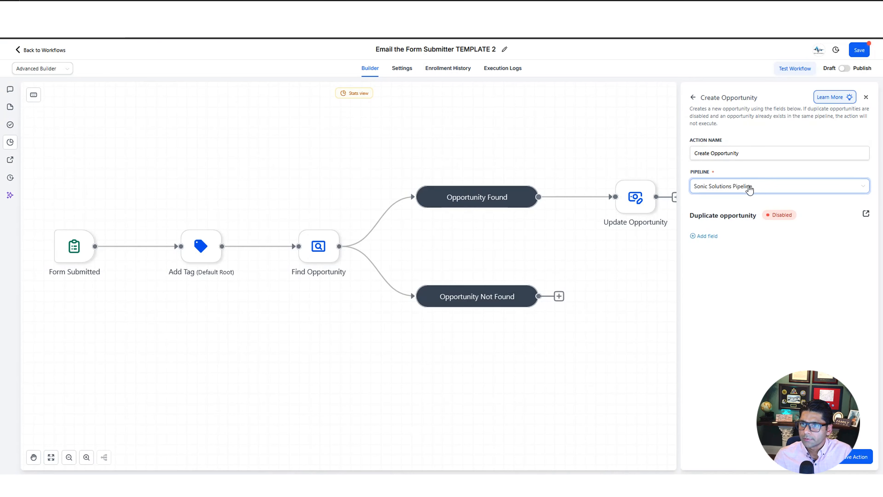
Set the new opportunity's Pipeline Stage to New Lead and save the Create Opportunity step
left_click(704, 236)
left_click(729, 244)
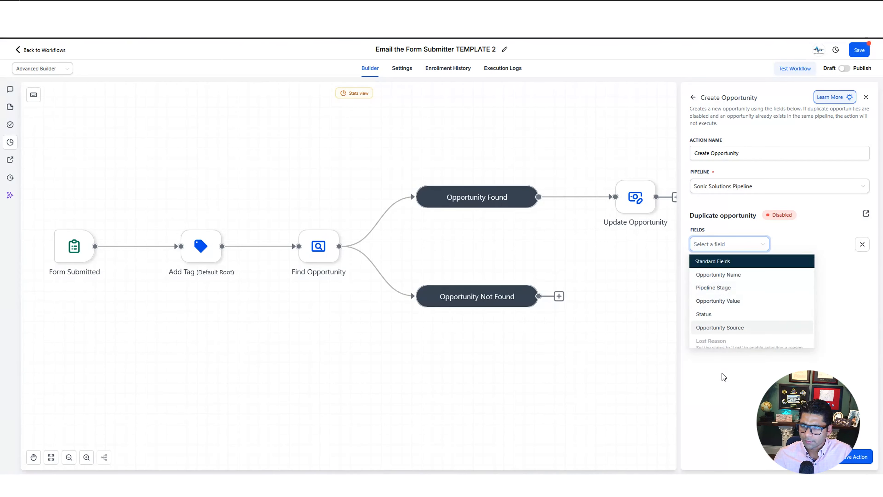
left_click(746, 244)
left_click(748, 245)
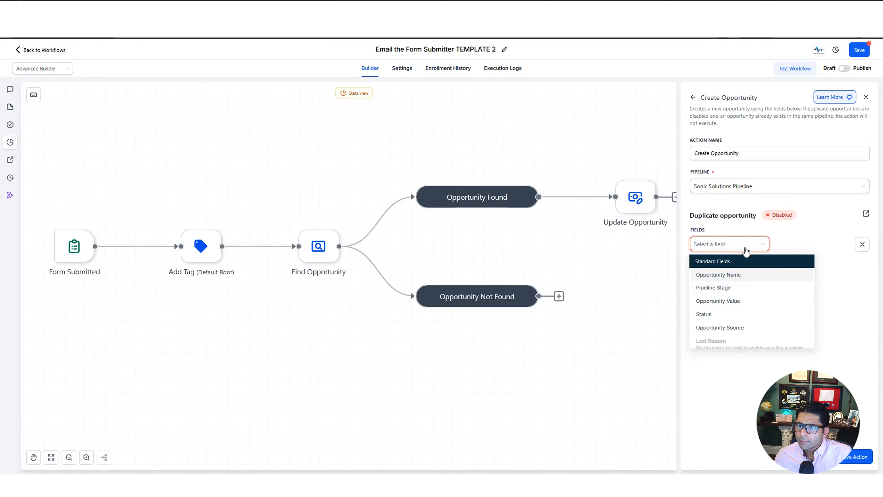
left_click(730, 288)
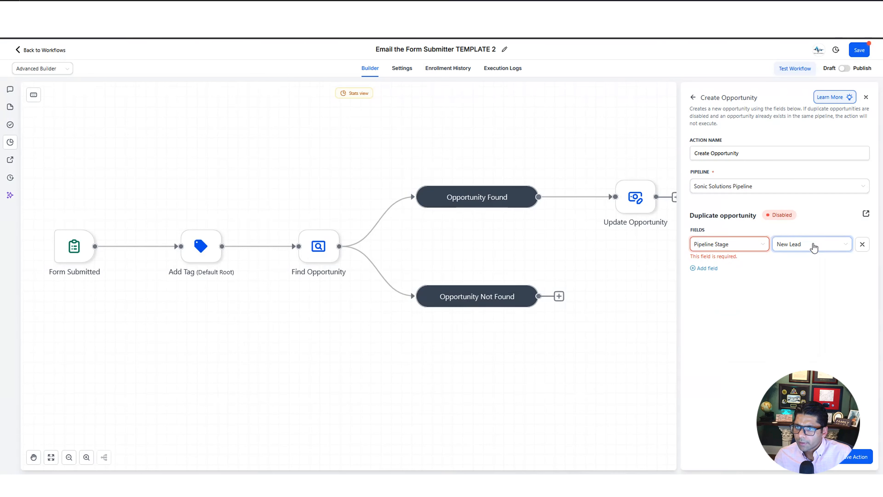
left_click(800, 296)
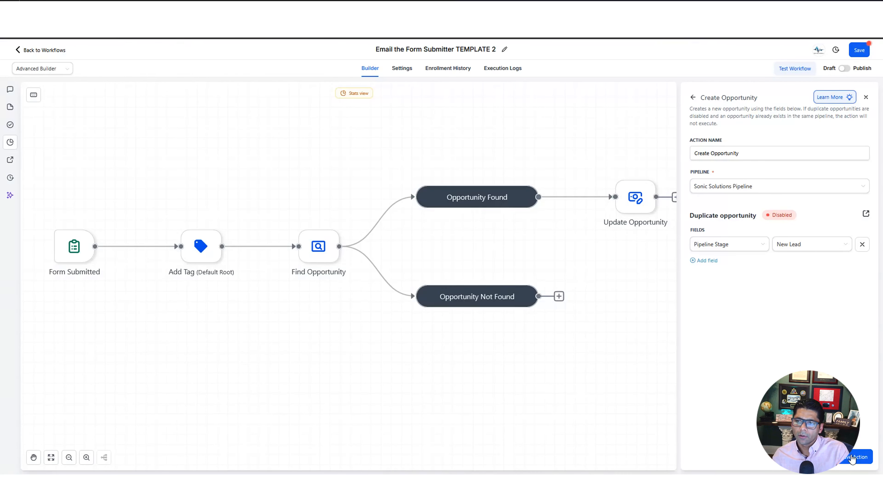
left_click(853, 458)
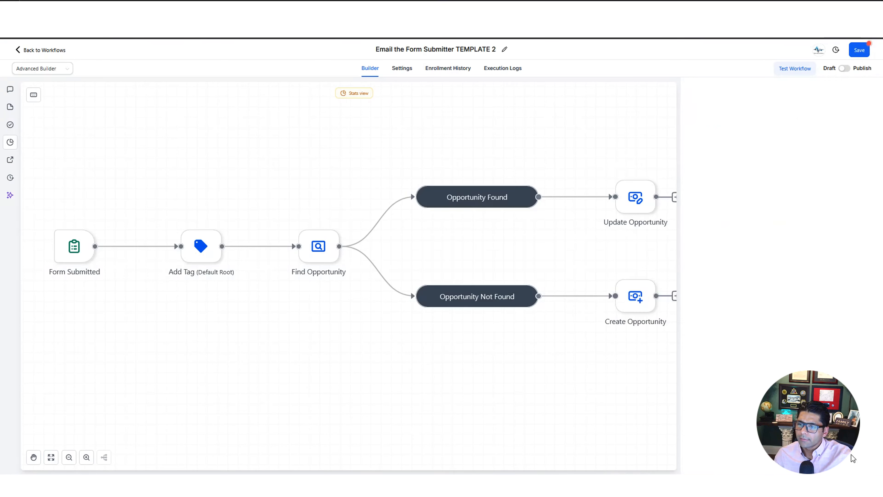
left_click_drag(710, 350, 428, 348)
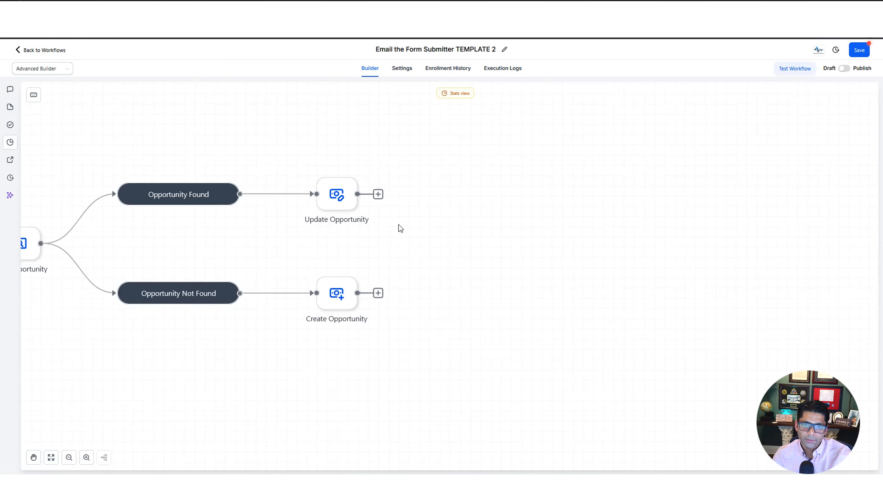
Follow Update Opportunity with an Email step using the Digital Marketing Services template, and save it
left_click(378, 194)
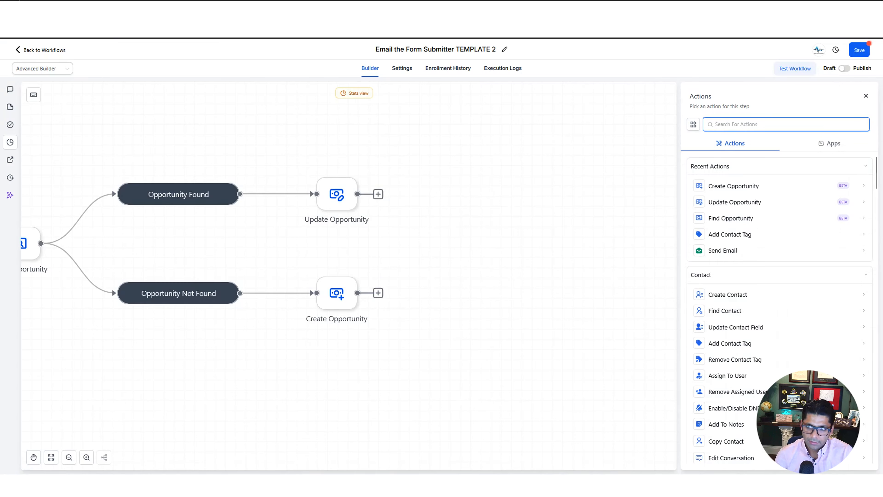
left_click(732, 192)
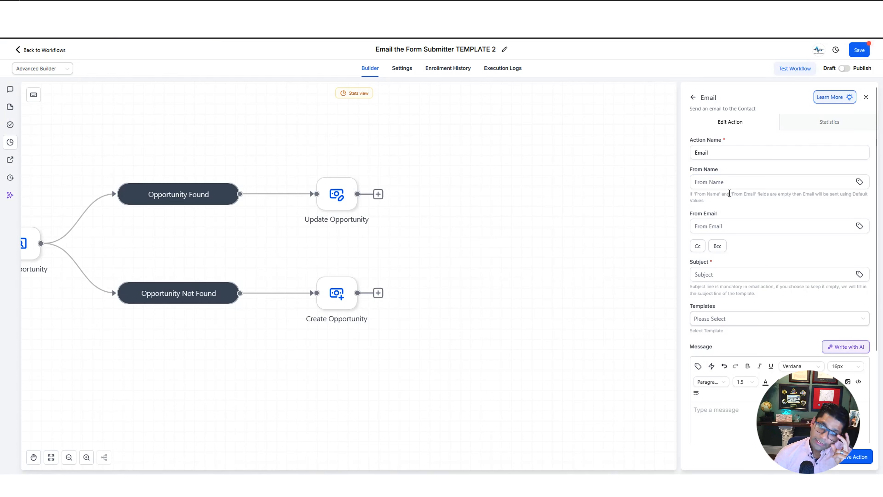
left_click(789, 321)
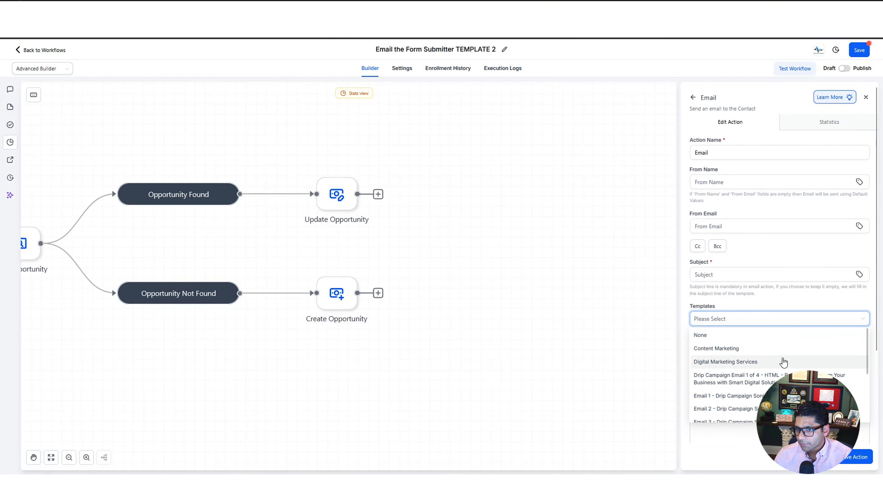
left_click(750, 365)
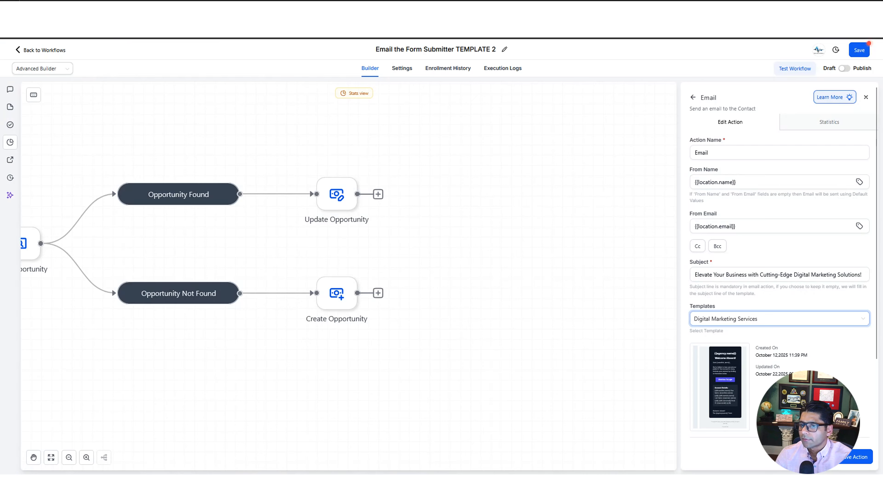
scroll(725, 406, "down", 3)
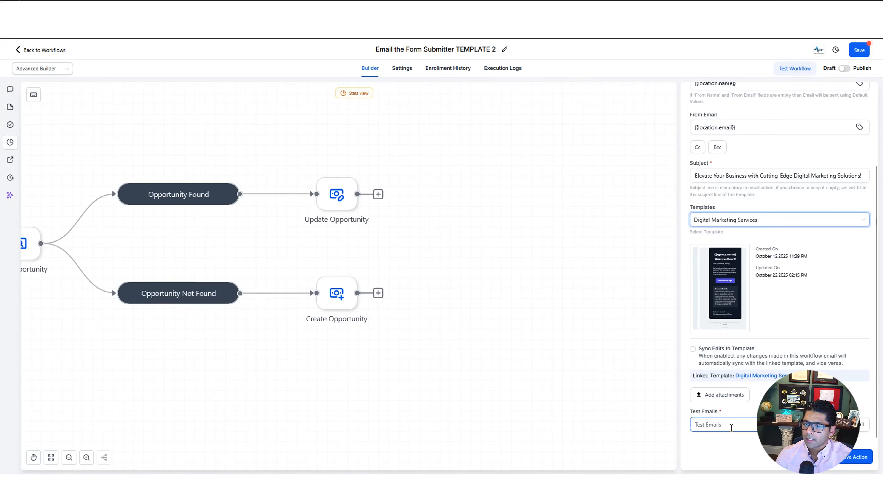
left_click(862, 459)
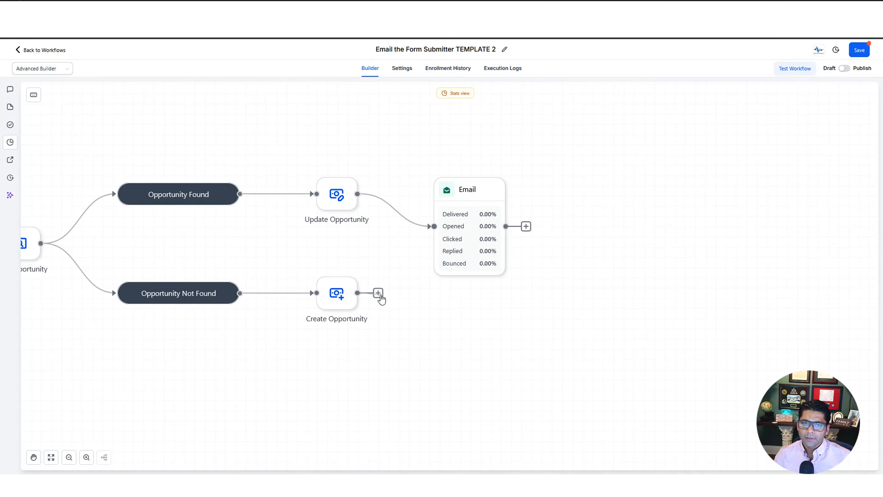
Add a Send Email step after Create Opportunity and save it
left_click(380, 296)
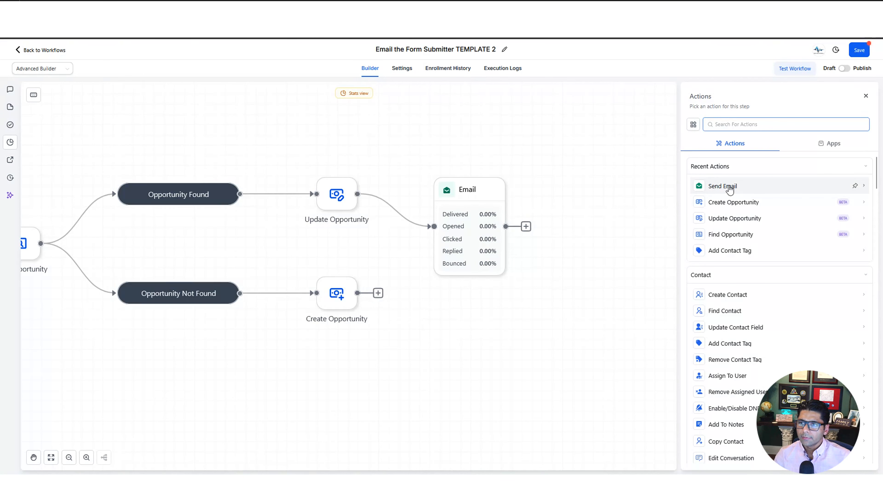
left_click(726, 187)
left_click(864, 463)
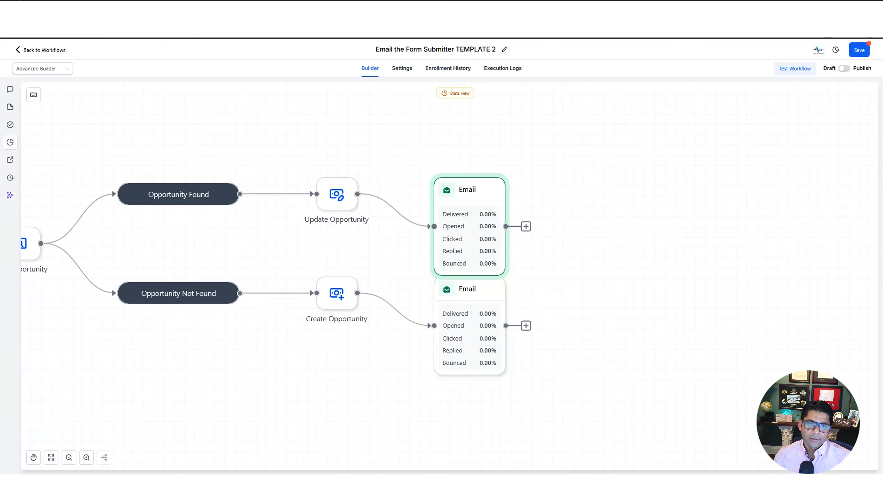
Publish and save the workflow, then go to the Sales Funnel 17Oct25 steps
left_click_drag(366, 140, 668, 135)
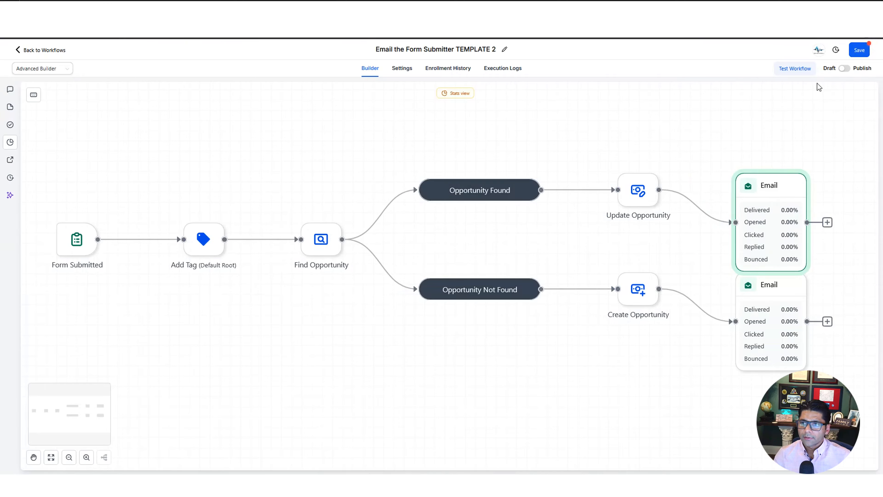
left_click(844, 68)
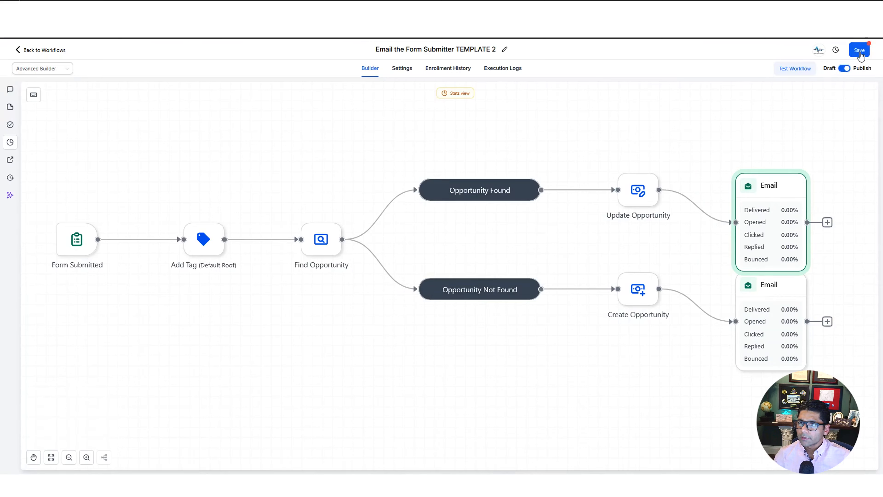
left_click(859, 52)
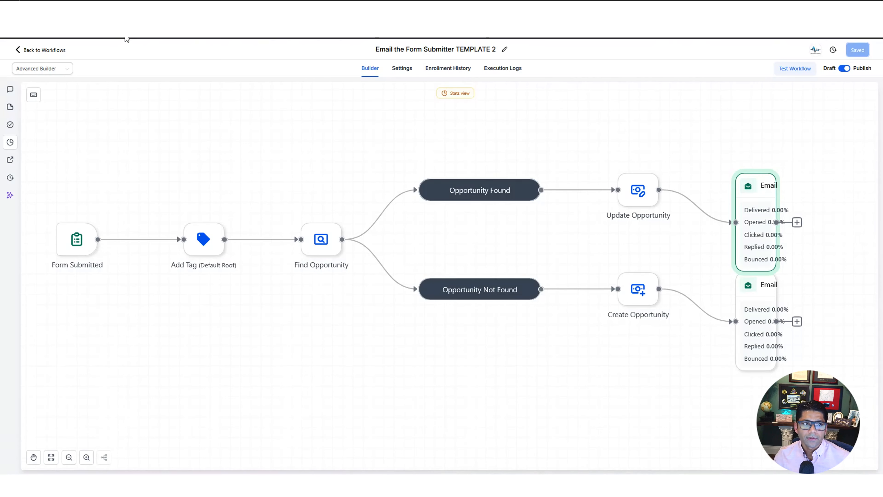
left_click(126, 11)
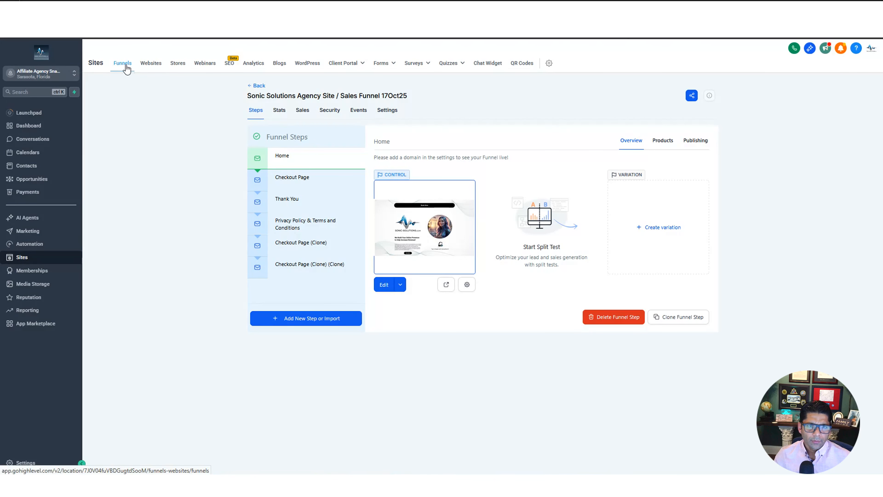
Open the funnel's Home page in the page builder
left_click(384, 284)
scroll(649, 288, "down", 15)
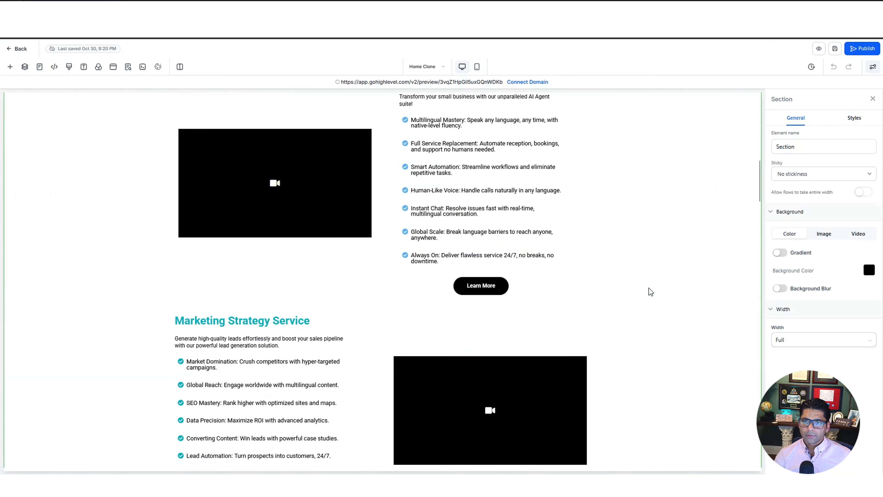
scroll(649, 290, "down", 20)
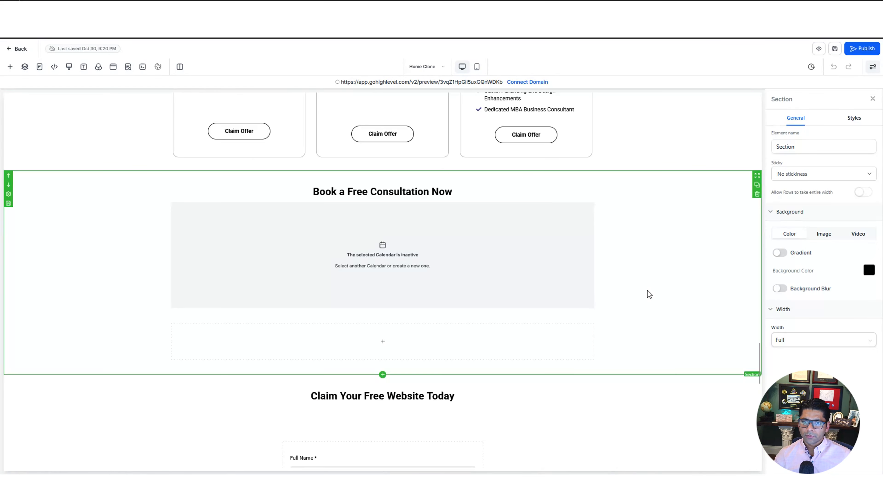
scroll(402, 286, "up", 1)
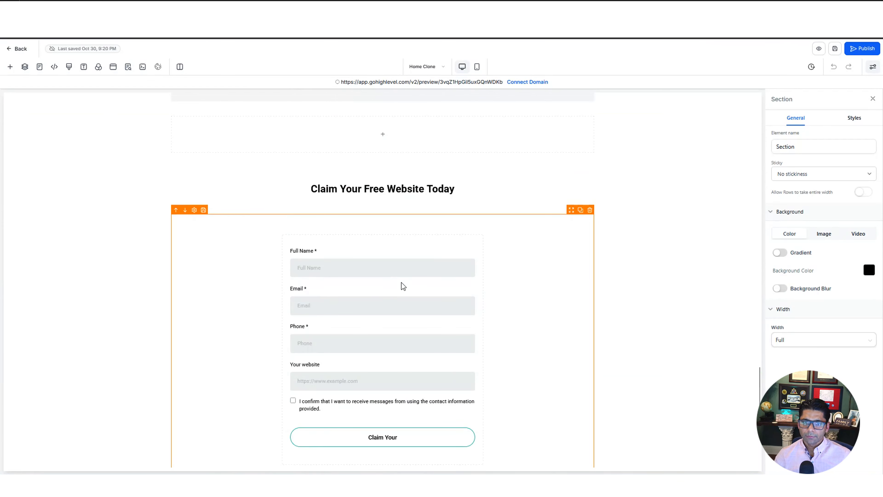
Place a Form element above the Claim Your Free Website Today heading and view its form list
left_click(9, 68)
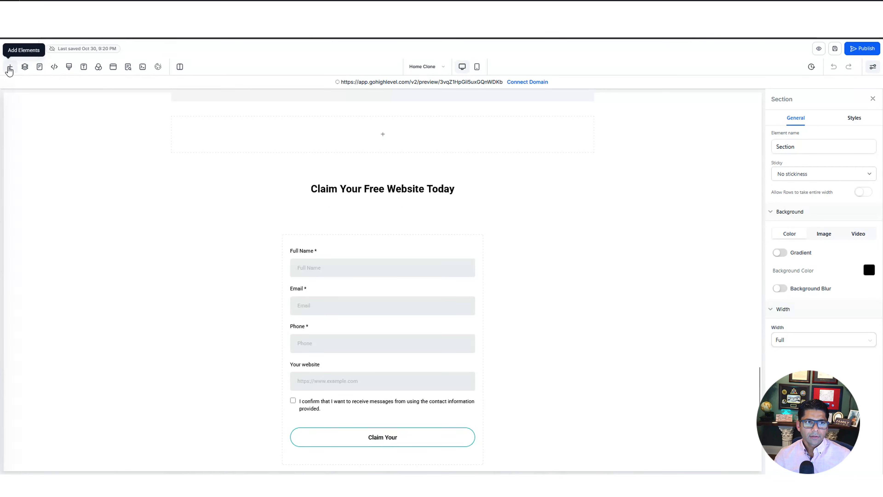
left_click(117, 122)
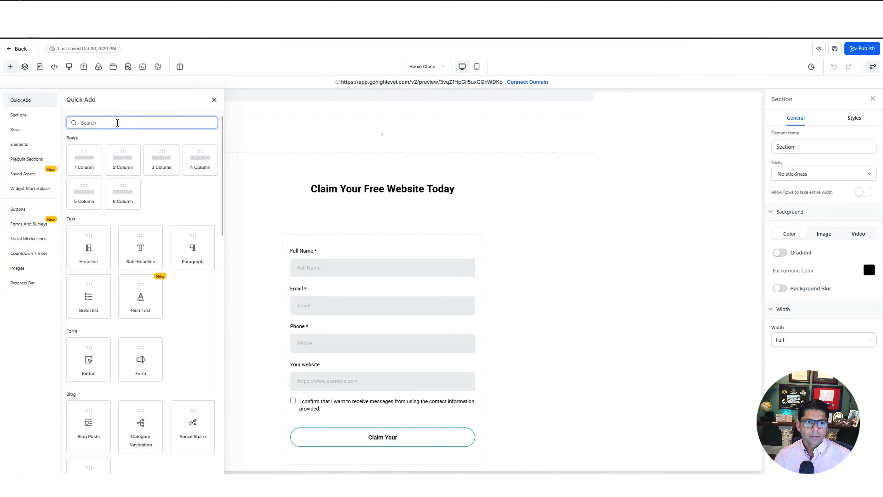
type("form")
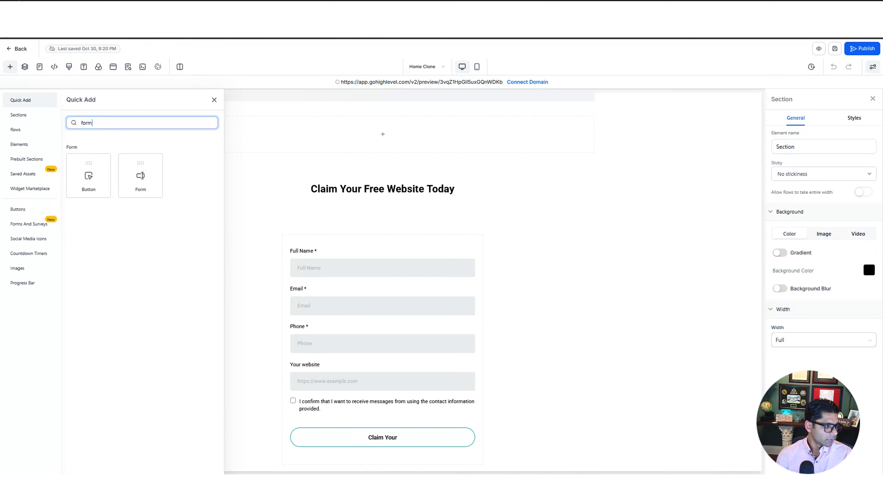
left_click_drag(140, 175, 394, 172)
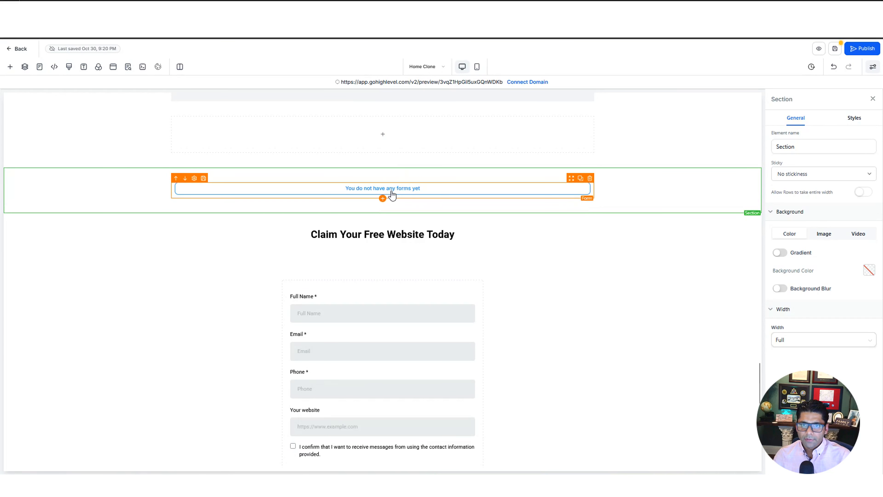
left_click(399, 192)
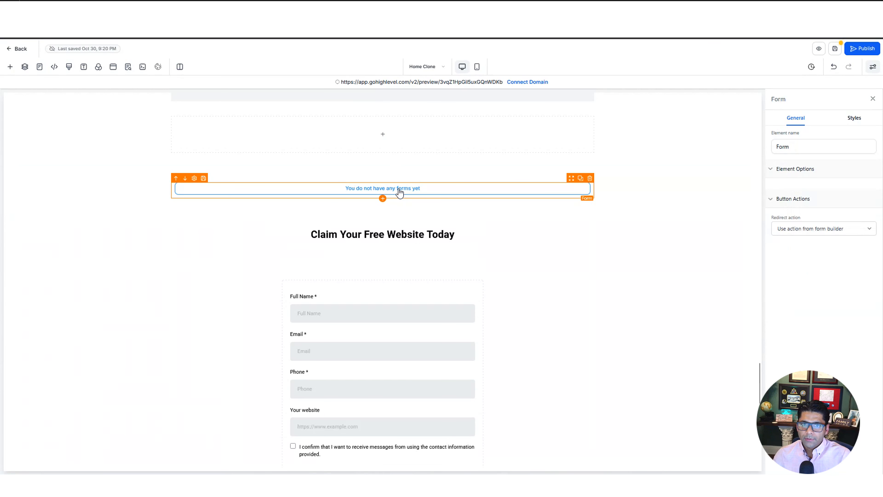
left_click(505, 232)
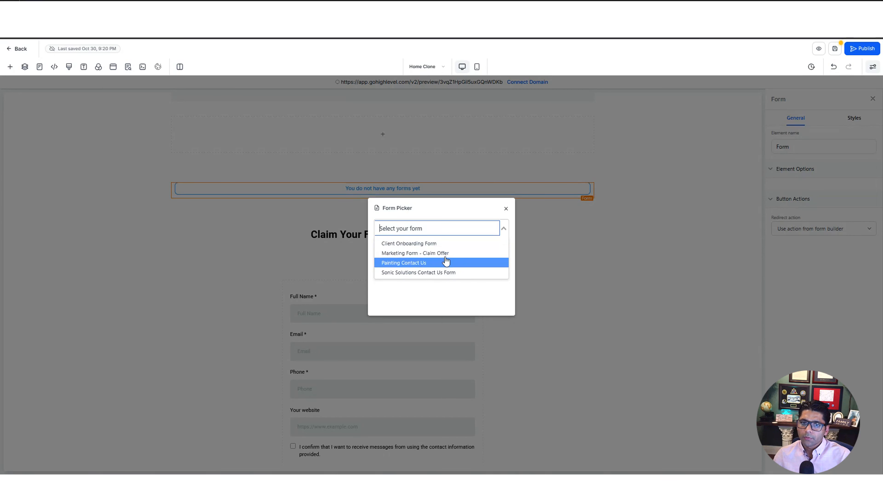
left_click(668, 289)
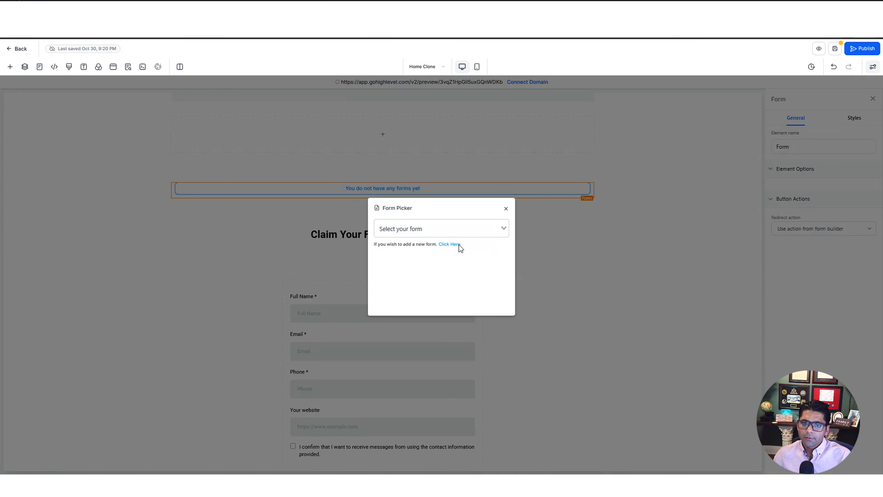
Remove the empty Form element, then open the live Sonic Solutions site showing Book Now
left_click(505, 210)
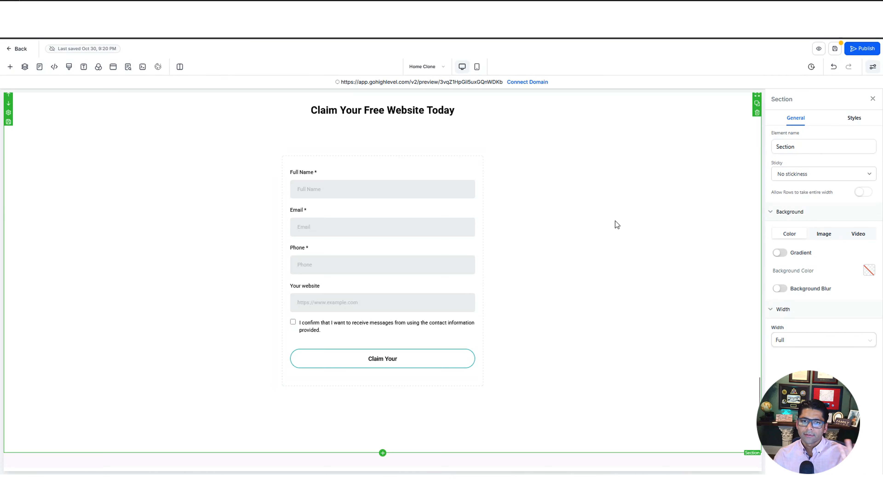
scroll(616, 221, "up", 5)
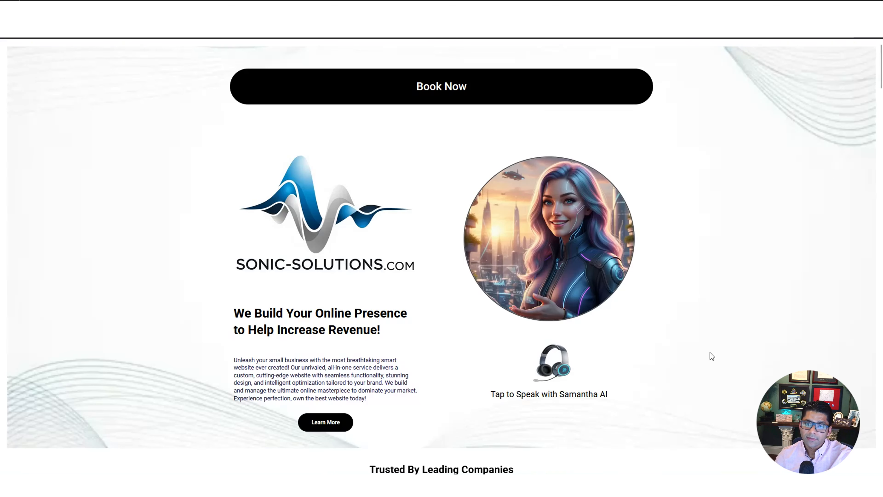
middle_click(715, 379)
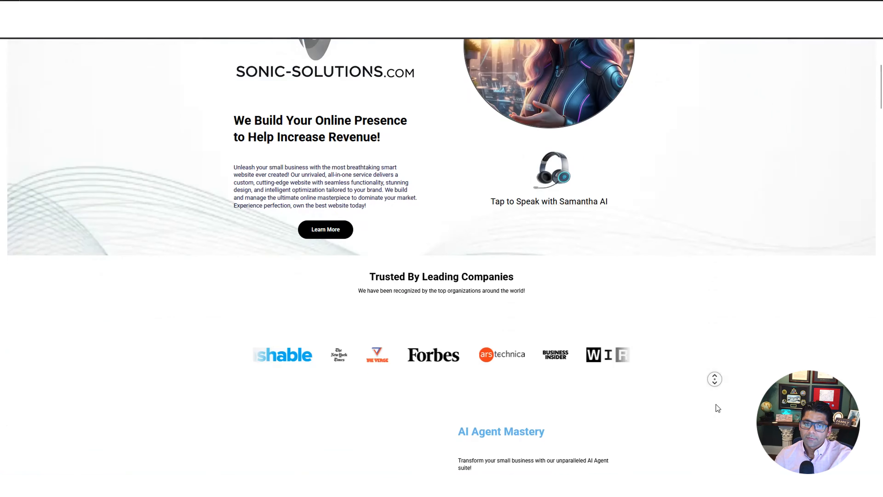
left_click(716, 404)
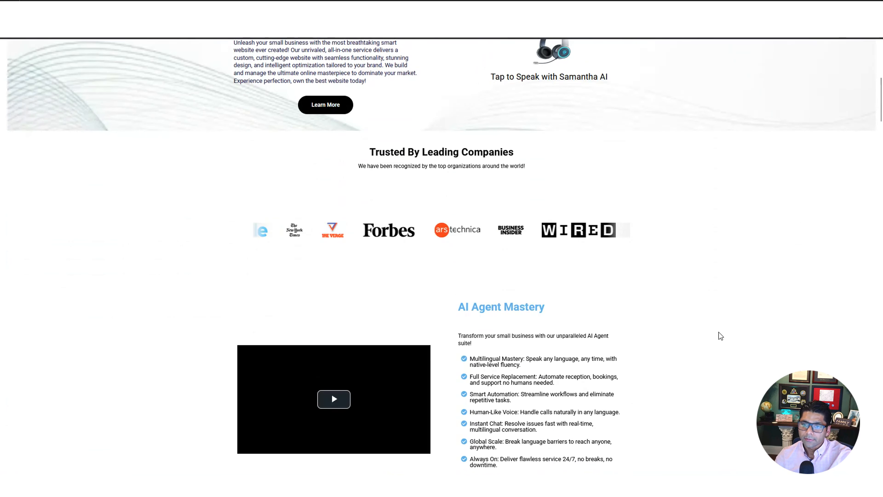
scroll(719, 332, "up", 8)
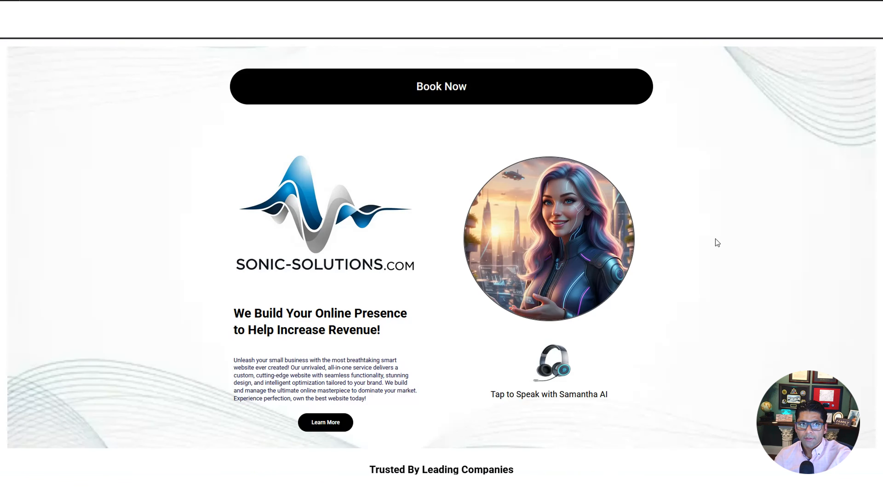